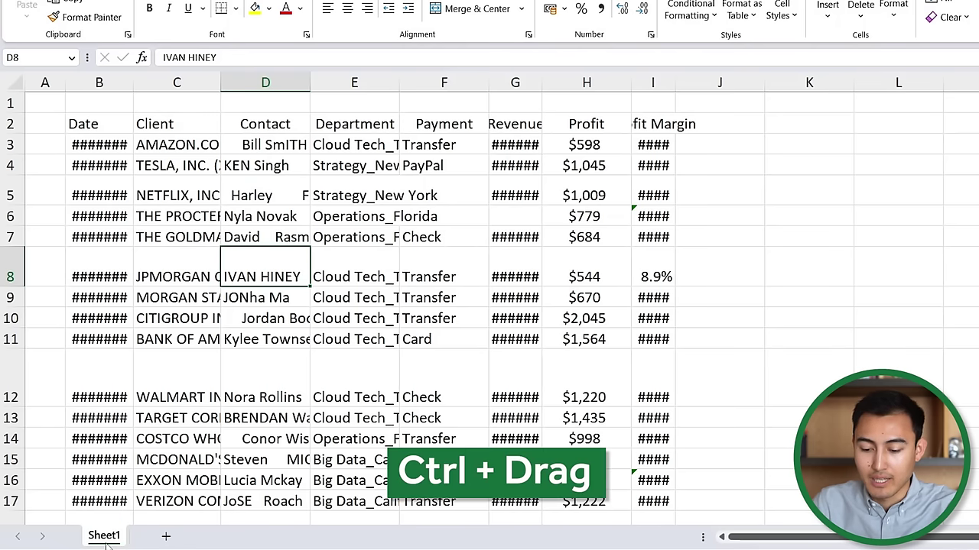
Duplicate Sheet1 within the workbook, placing the copy beside the original sheet.
{"action": "left_click_drag", "start_coordinate": [103, 537], "coordinate": [153, 537]}
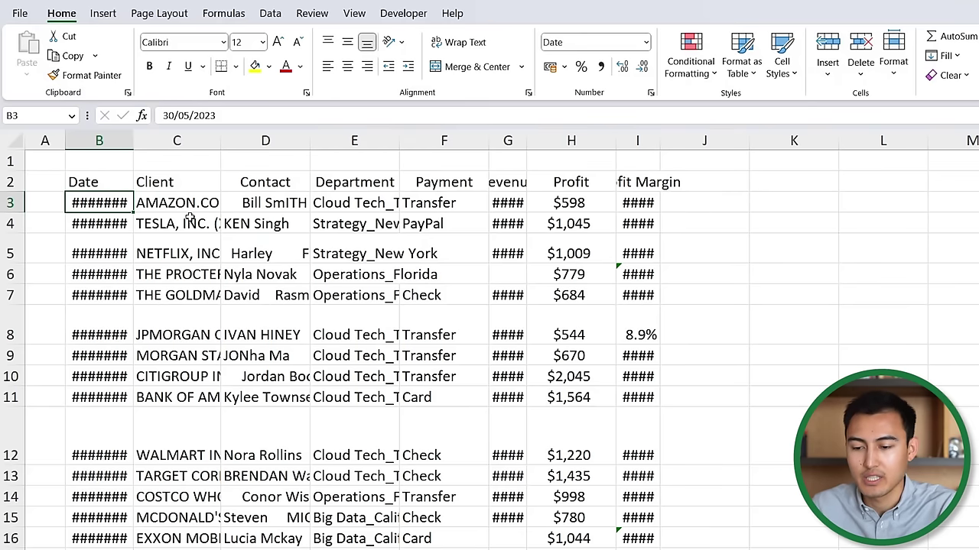
{"action": "mouse_move", "coordinate": [133, 141]}
{"action": "left_mouse_down"}
{"action": "mouse_move", "coordinate": [171, 141]}
{"action": "mouse_move", "coordinate": [125, 136]}
{"action": "left_mouse_up"}
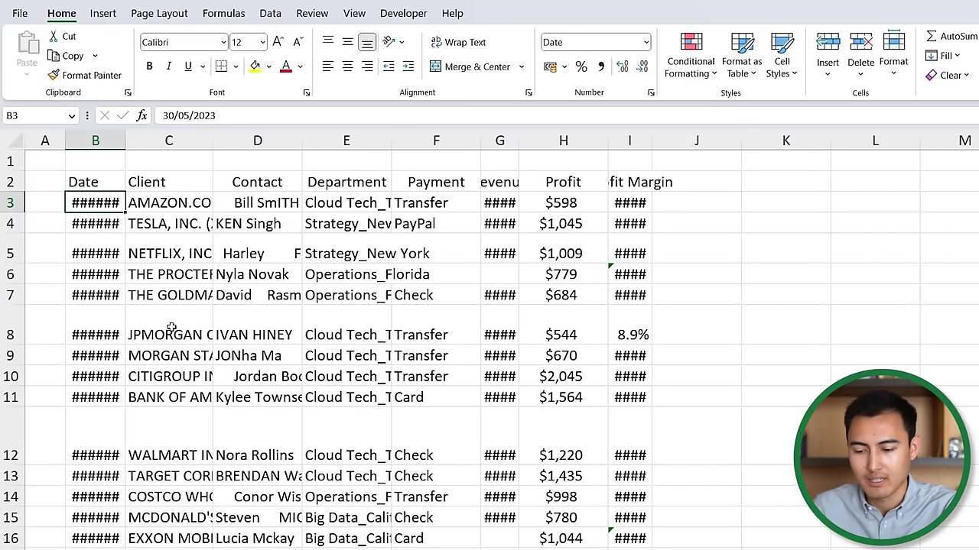
{"action": "scroll", "coordinate": [169, 326], "scroll_direction": "down", "scroll_amount": 6}
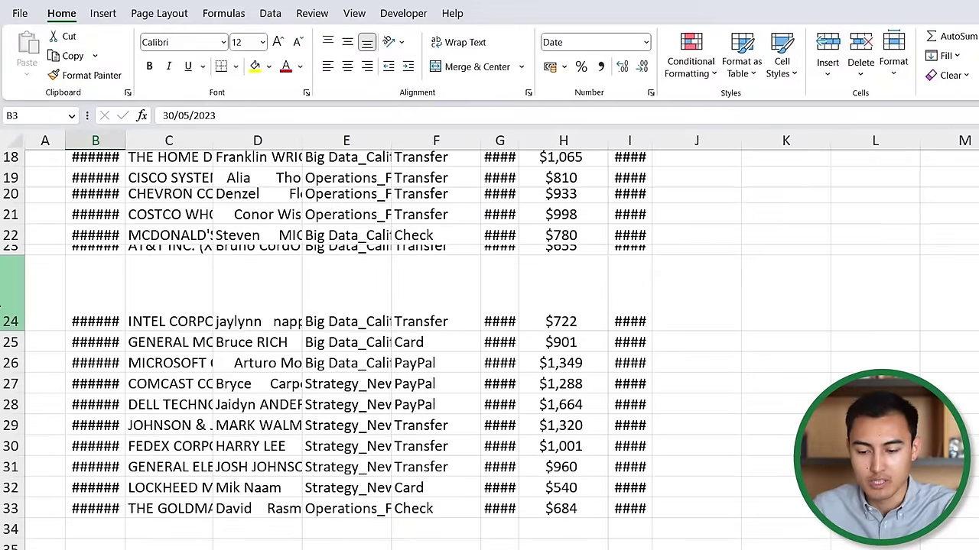
{"action": "left_click", "coordinate": [14, 268]}
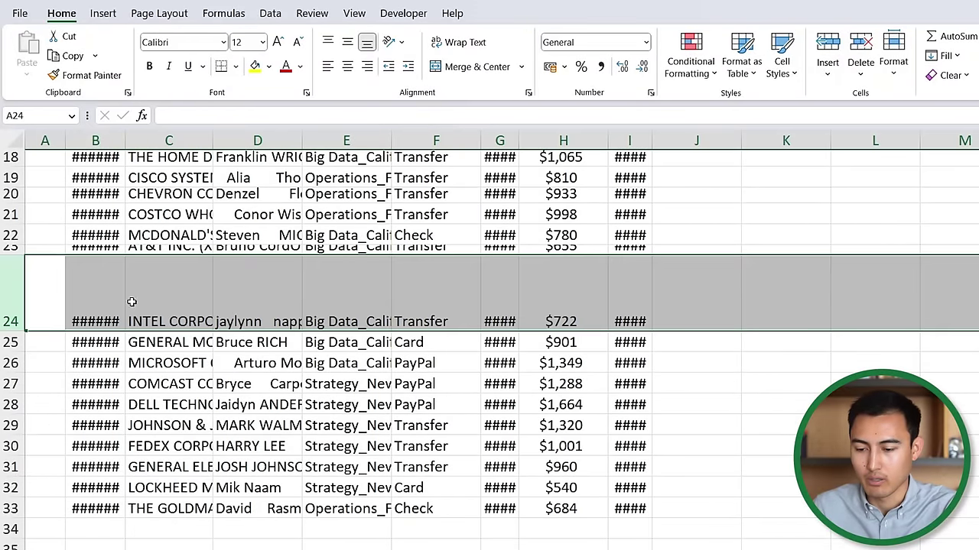
{"action": "scroll", "coordinate": [186, 279], "scroll_direction": "up", "scroll_amount": 3}
{"action": "scroll", "coordinate": [185, 281], "scroll_direction": "up", "scroll_amount": 4}
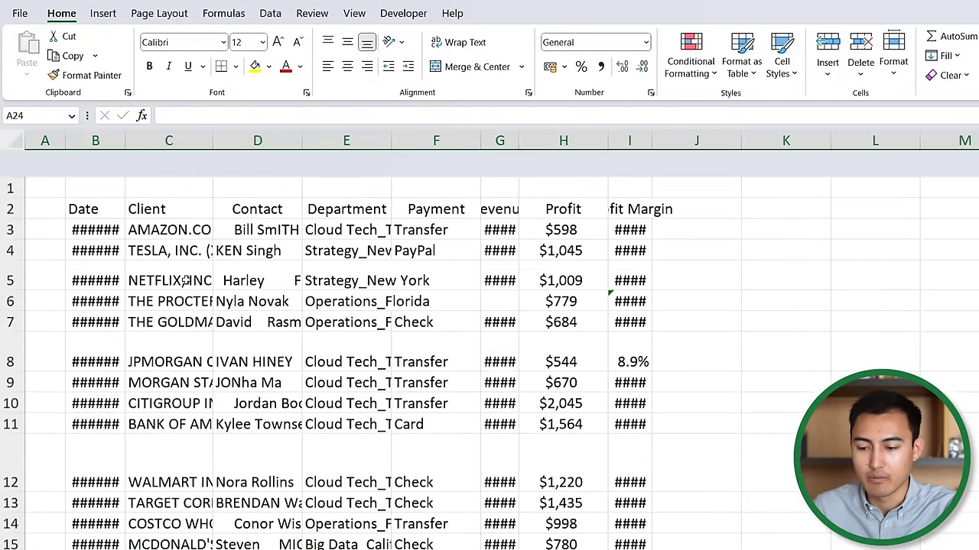
Autofit the column widths of the entire data table, from Date through Profit Margin.
{"action": "left_click", "coordinate": [217, 278]}
{"action": "key", "text": "ctrl+a"}
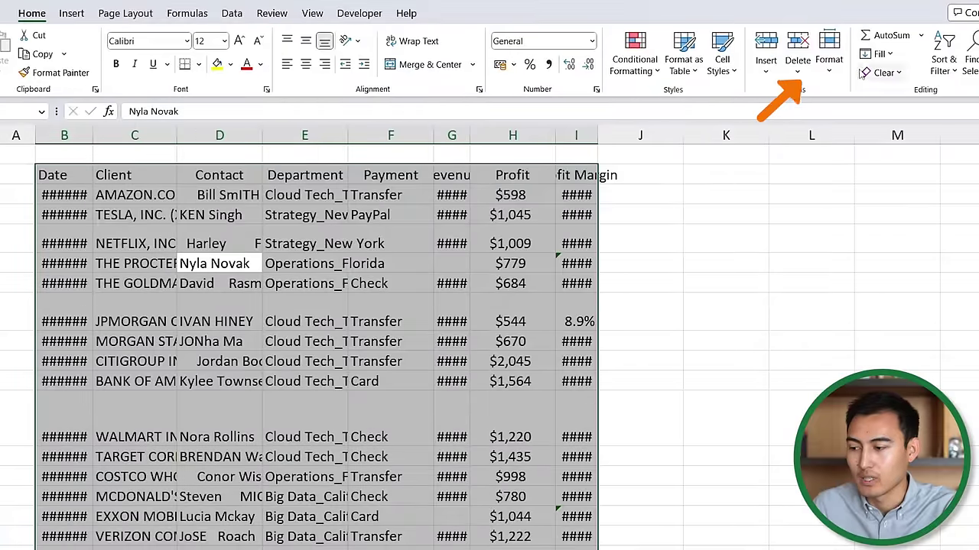
{"action": "left_click", "coordinate": [829, 75]}
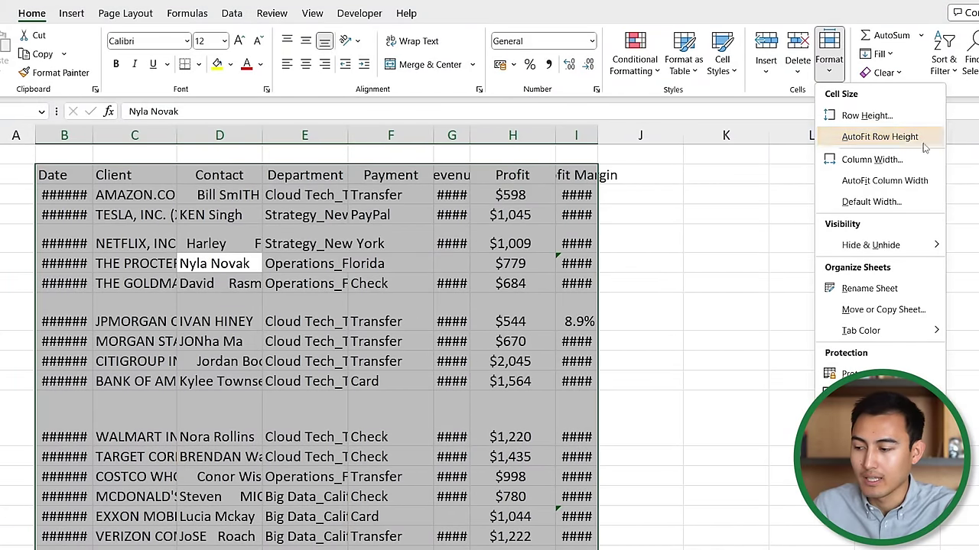
{"action": "left_click", "coordinate": [895, 179]}
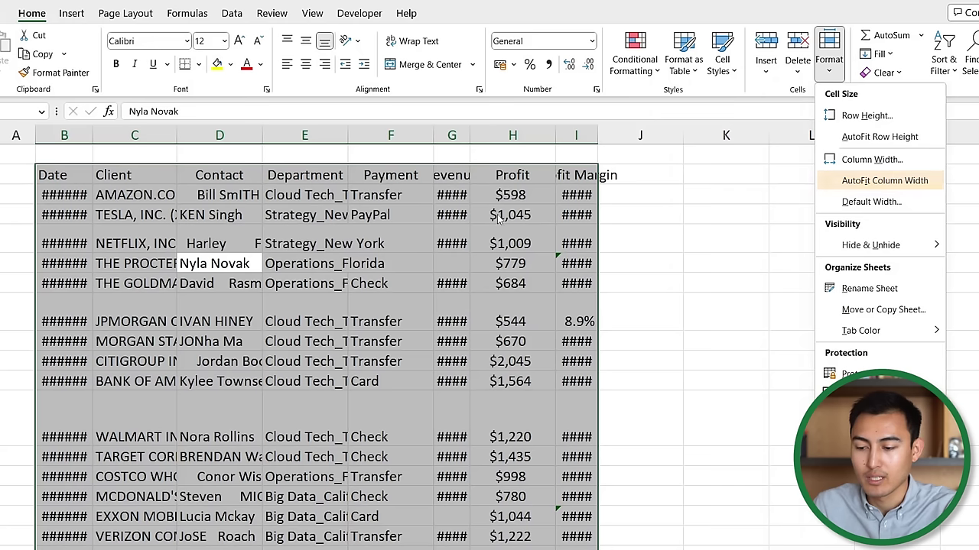
{"action": "key", "text": "alt"}
{"action": "key", "text": "h"}
{"action": "key", "text": "o"}
{"action": "key", "text": "i"}
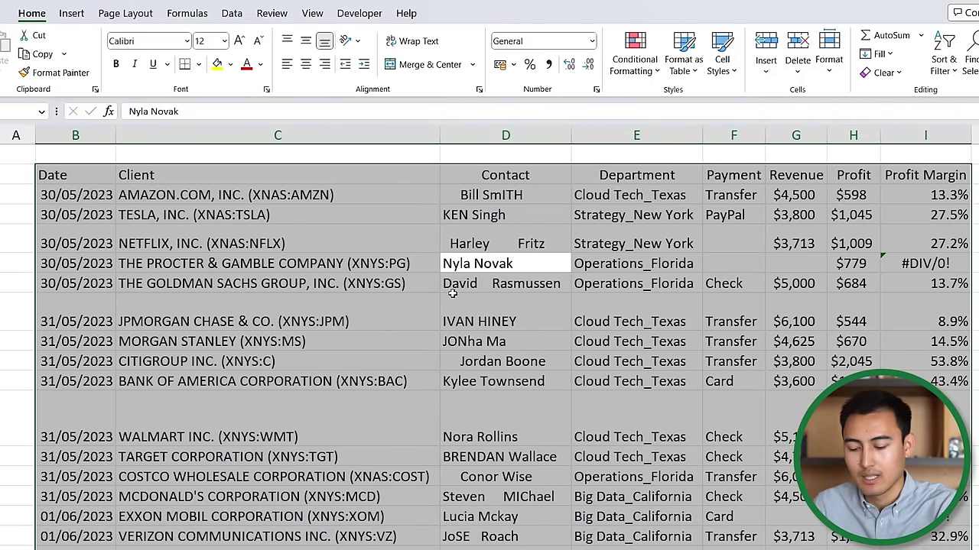
Autofit the row heights of the entire data table.
{"action": "key", "text": "alt"}
{"action": "key", "text": "h"}
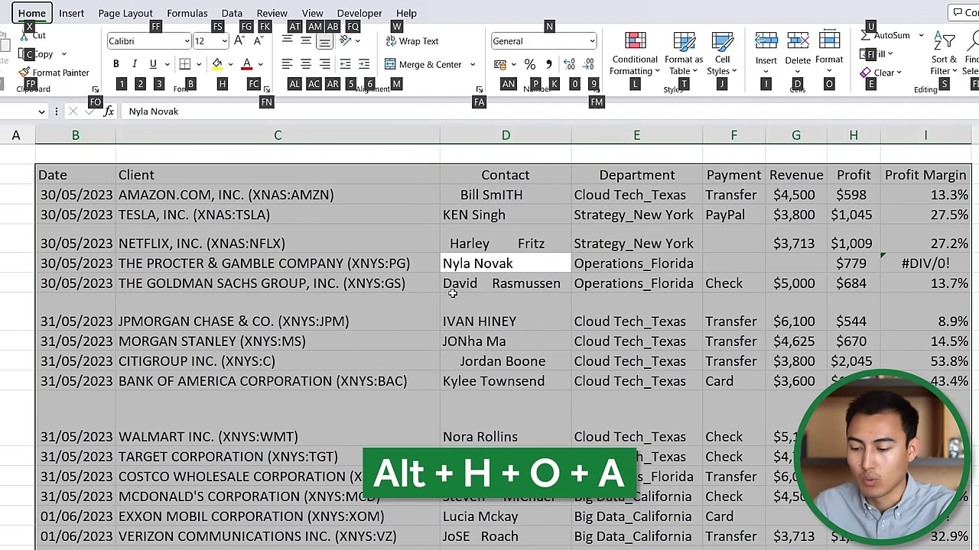
{"action": "key", "text": "o"}
{"action": "key", "text": "a"}
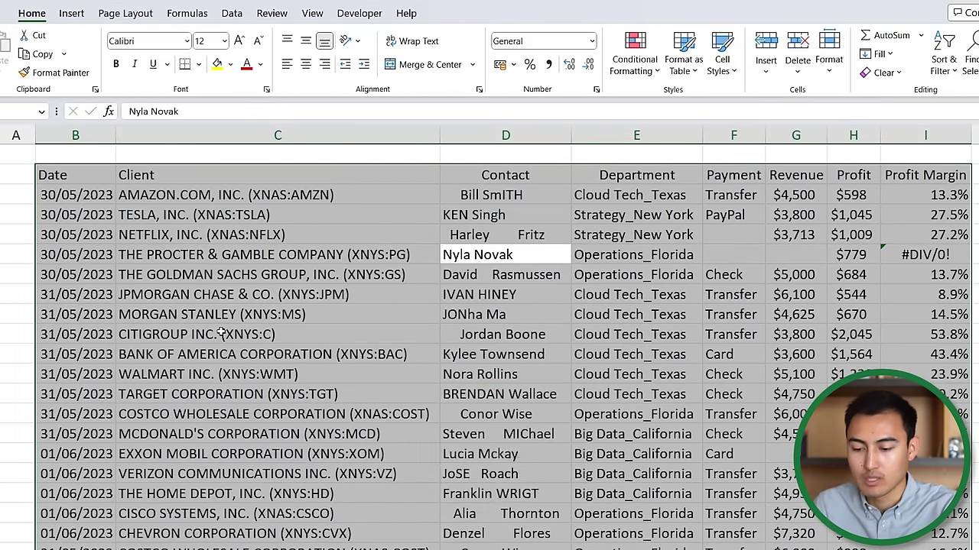
{"action": "scroll", "coordinate": [220, 330], "scroll_direction": "down", "scroll_amount": 5}
{"action": "scroll", "coordinate": [220, 330], "scroll_direction": "up", "scroll_amount": 5}
{"action": "left_click", "coordinate": [284, 333]}
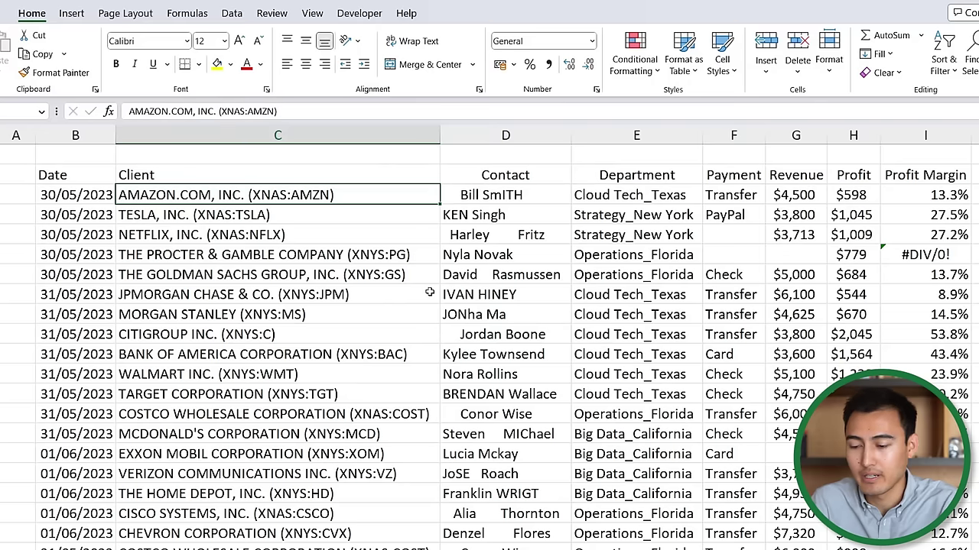
Remove the bracketed ticker codes from the Client column by replacing all "(*)" with nothing, and autofit that column's width.
{"action": "scroll", "coordinate": [240, 262], "scroll_direction": "down", "scroll_amount": 3}
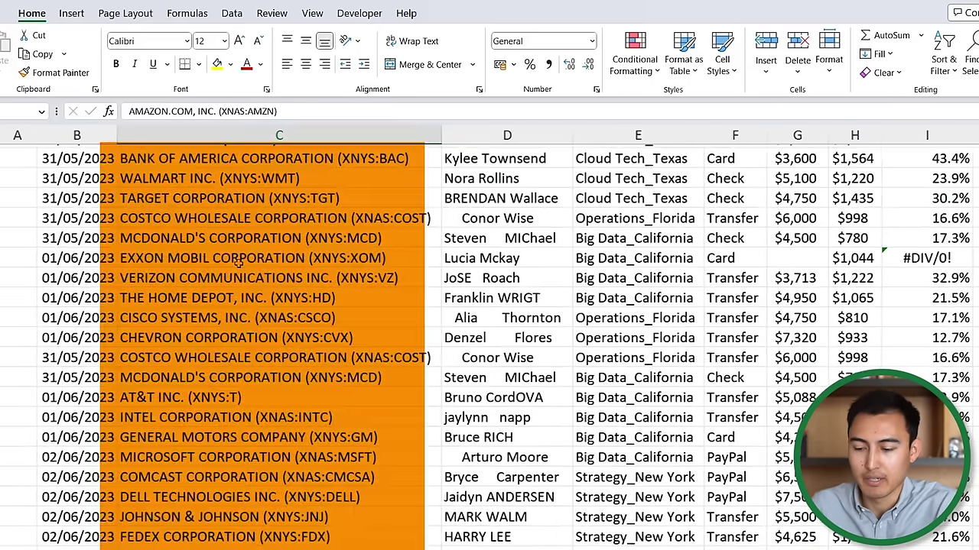
{"action": "scroll", "coordinate": [240, 263], "scroll_direction": "up", "scroll_amount": 3}
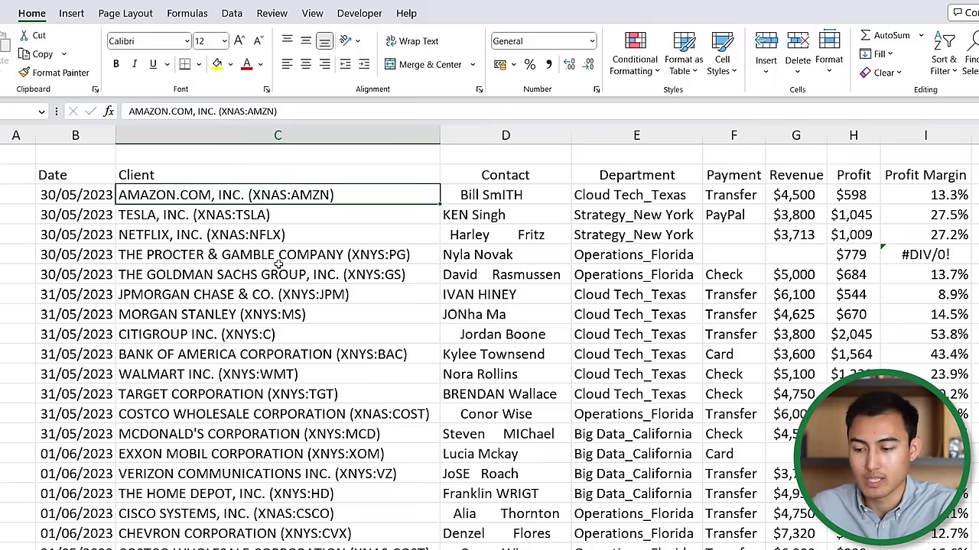
{"action": "left_click", "coordinate": [296, 136]}
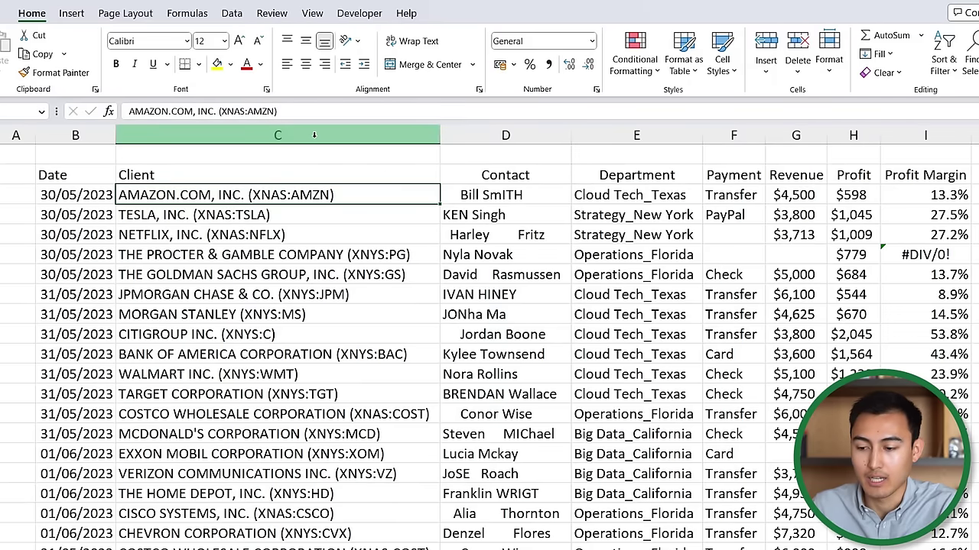
{"action": "left_click", "coordinate": [314, 135]}
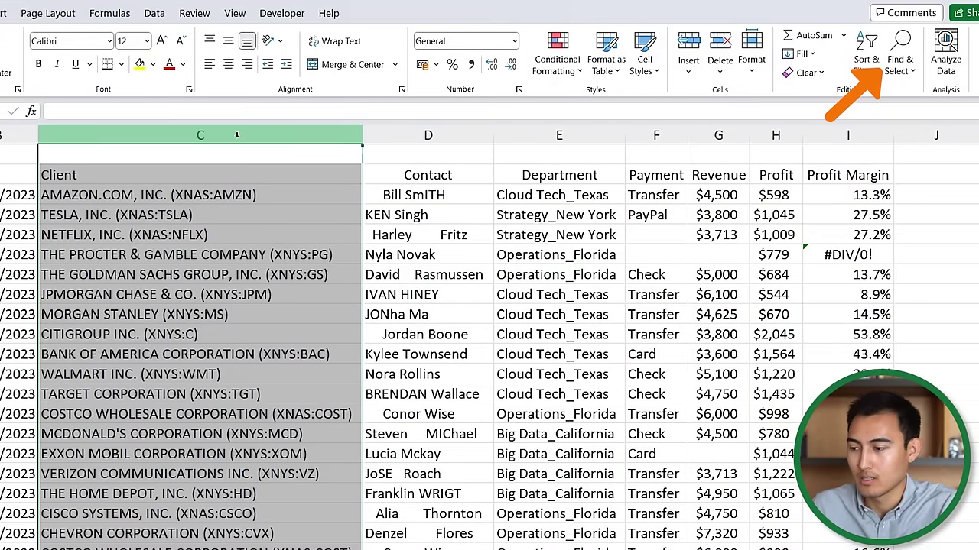
{"action": "left_click", "coordinate": [898, 71]}
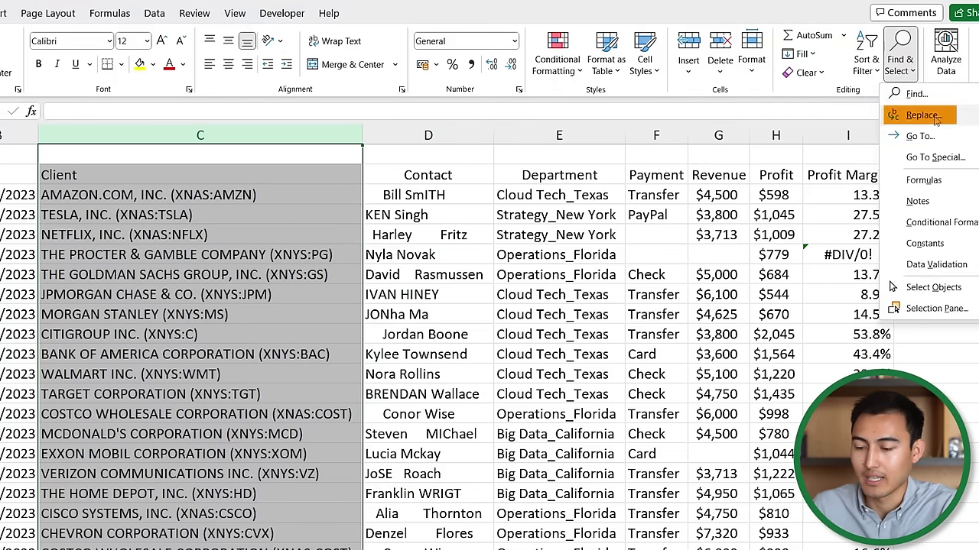
{"action": "left_click", "coordinate": [923, 115]}
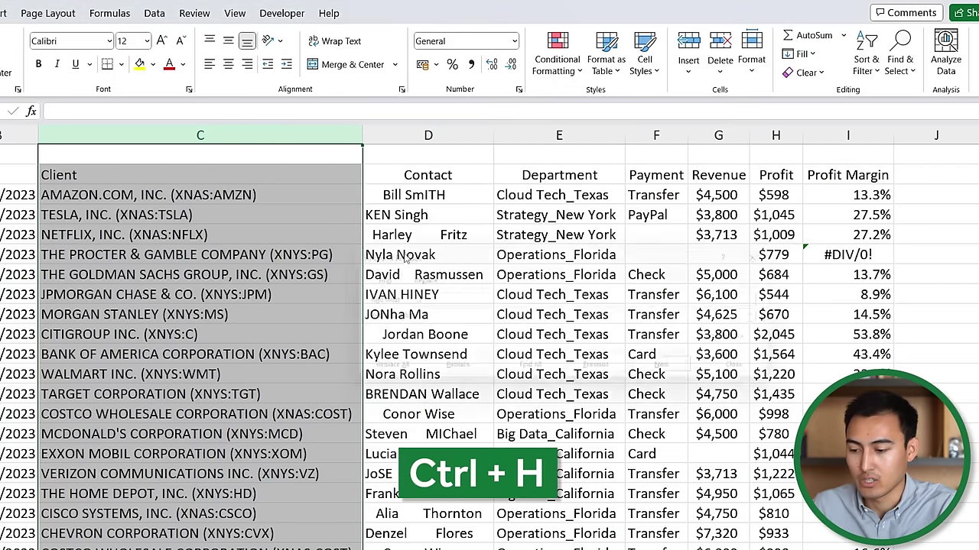
{"action": "key", "text": "ctrl+h"}
{"action": "left_click_drag", "start_coordinate": [495, 256], "coordinate": [342, 237]}
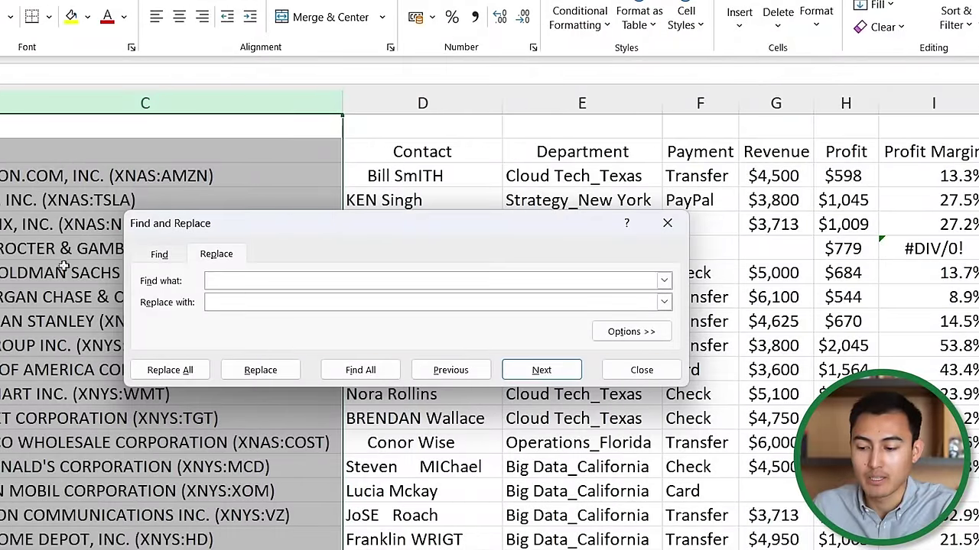
{"action": "left_click_drag", "start_coordinate": [233, 228], "coordinate": [332, 179]}
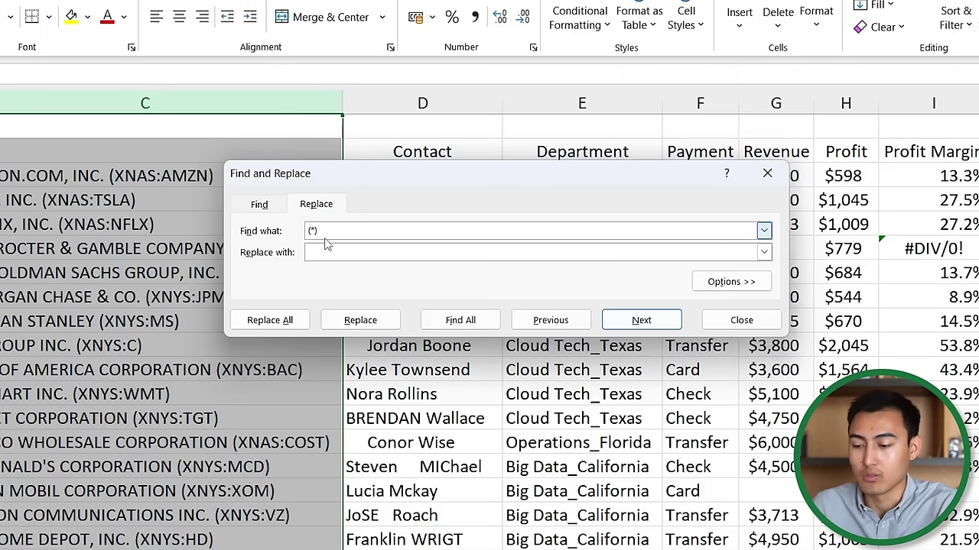
{"action": "left_click", "coordinate": [342, 254]}
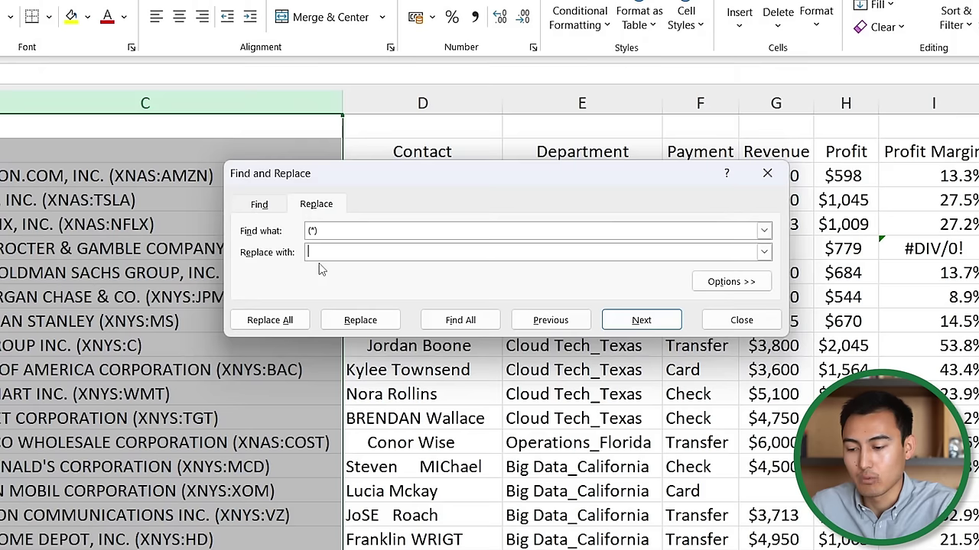
{"action": "left_click", "coordinate": [269, 321]}
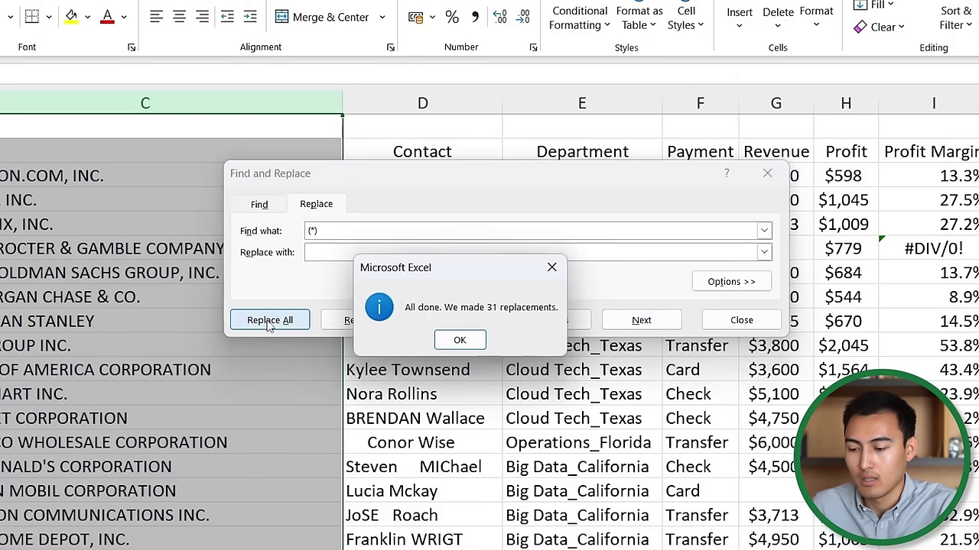
{"action": "key", "text": "Return"}
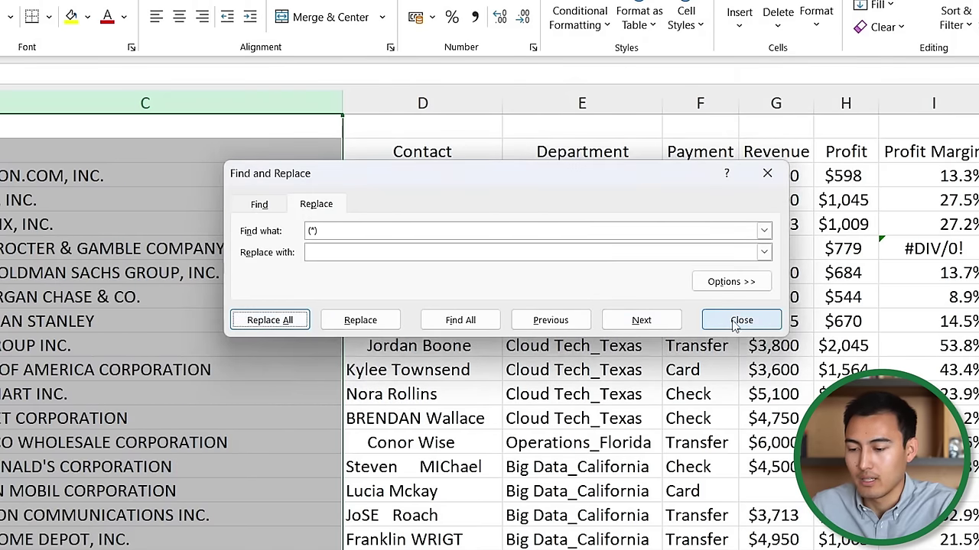
{"action": "left_click", "coordinate": [740, 319]}
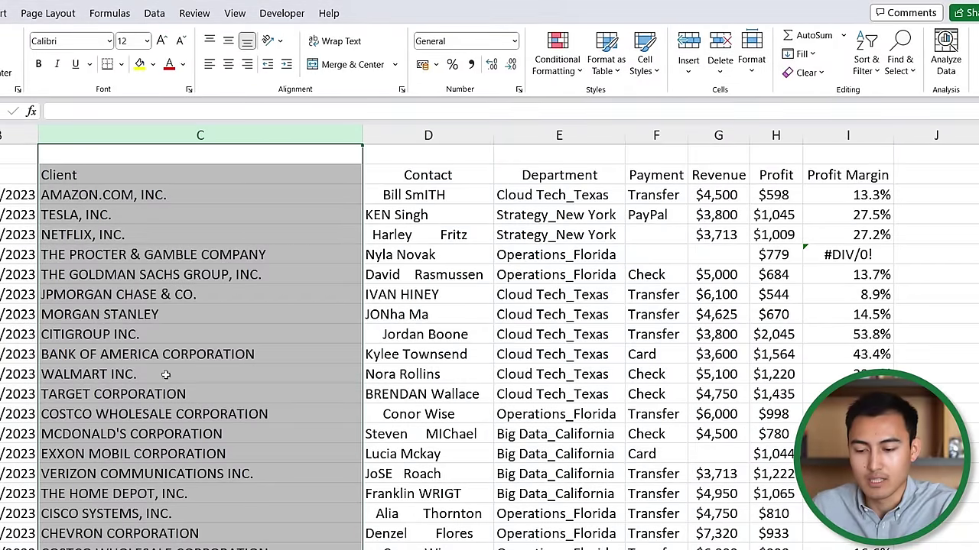
{"action": "double_click", "coordinate": [362, 135]}
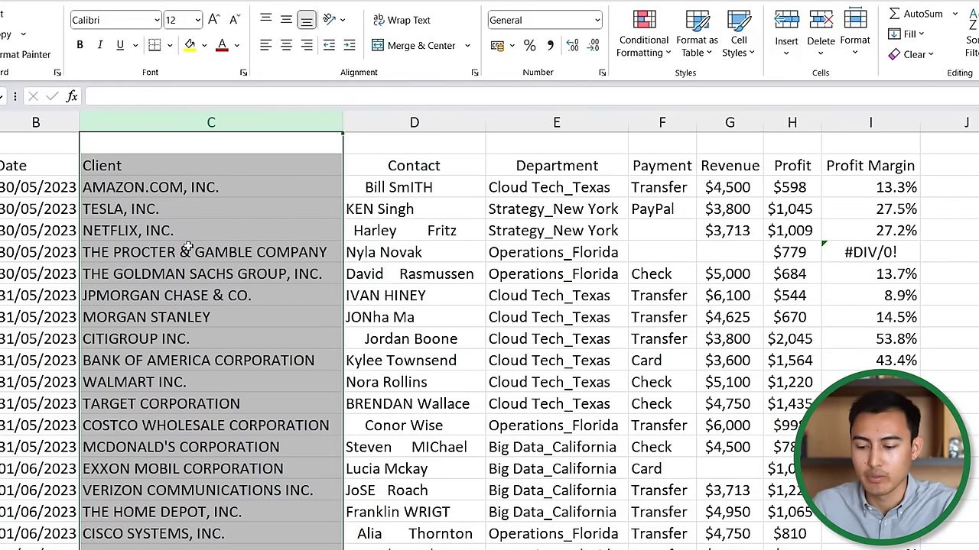
Insert a blank column between Client and Contact and give it the header "Client" in D2.
{"action": "left_click", "coordinate": [391, 122]}
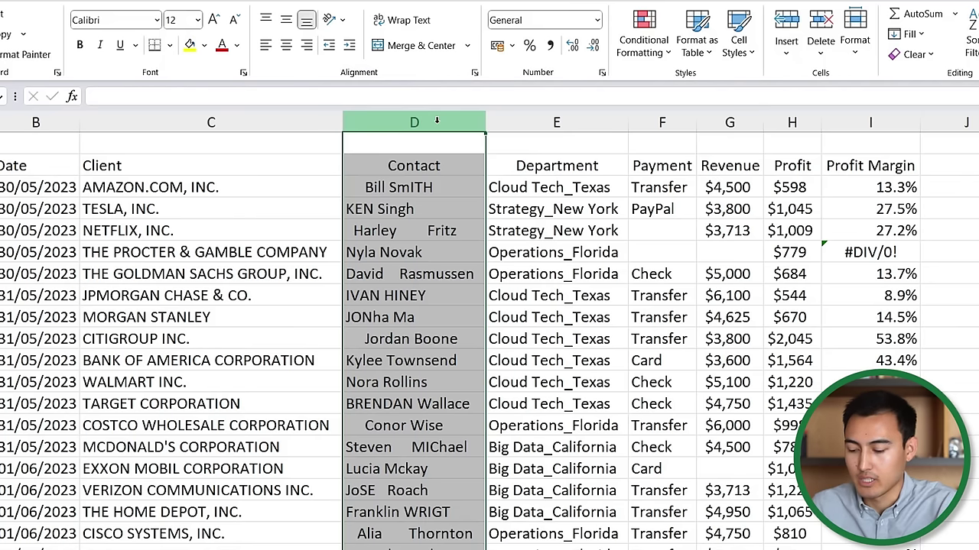
{"action": "key", "text": "ctrl+shift+plus"}
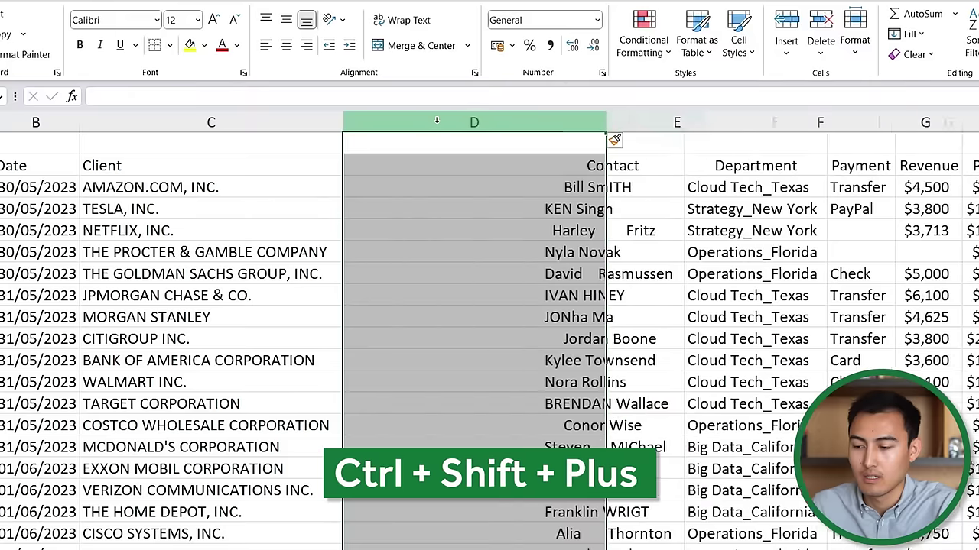
{"action": "key", "text": "Down"}
{"action": "type", "text": "Clei"}
{"action": "key", "text": "BackSpace"}
{"action": "type", "text": "ient"}
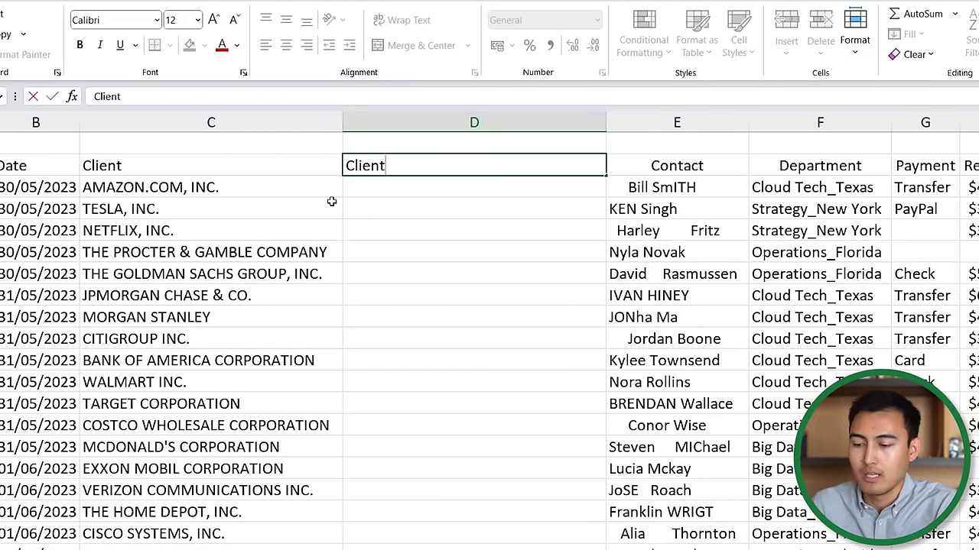
{"action": "key", "text": "Return"}
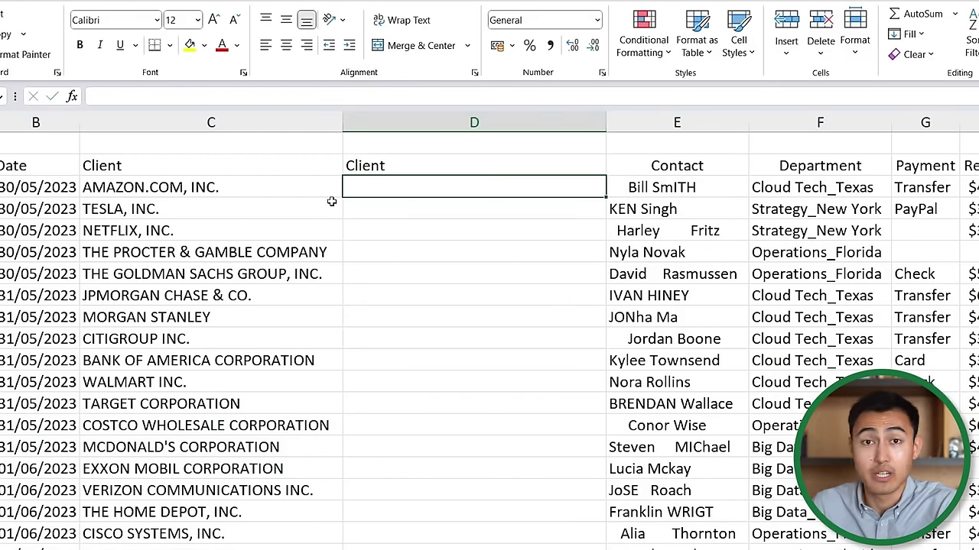
Enter the formula =LOWER(C3) in D3 to convert the first client name to lowercase.
{"action": "type", "text": "="}
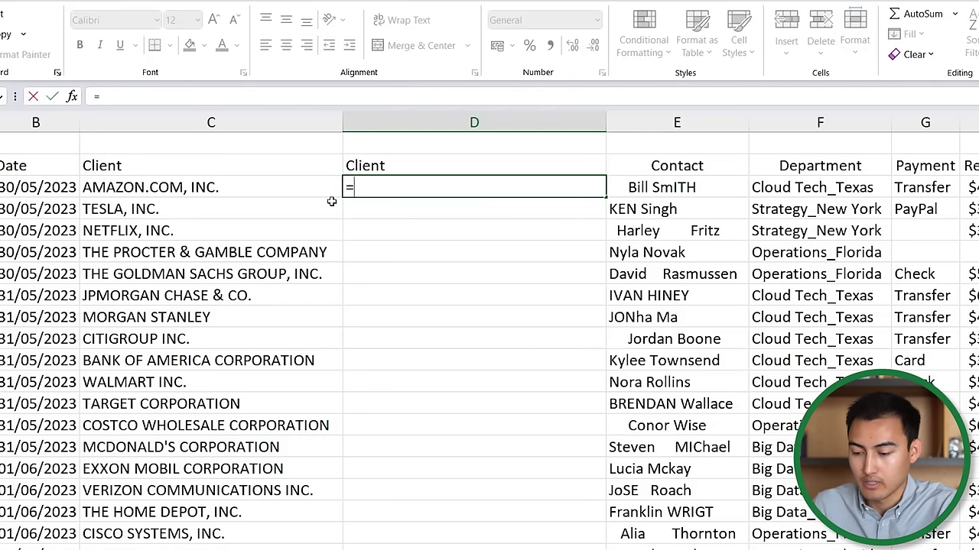
{"action": "type", "text": "lowe"}
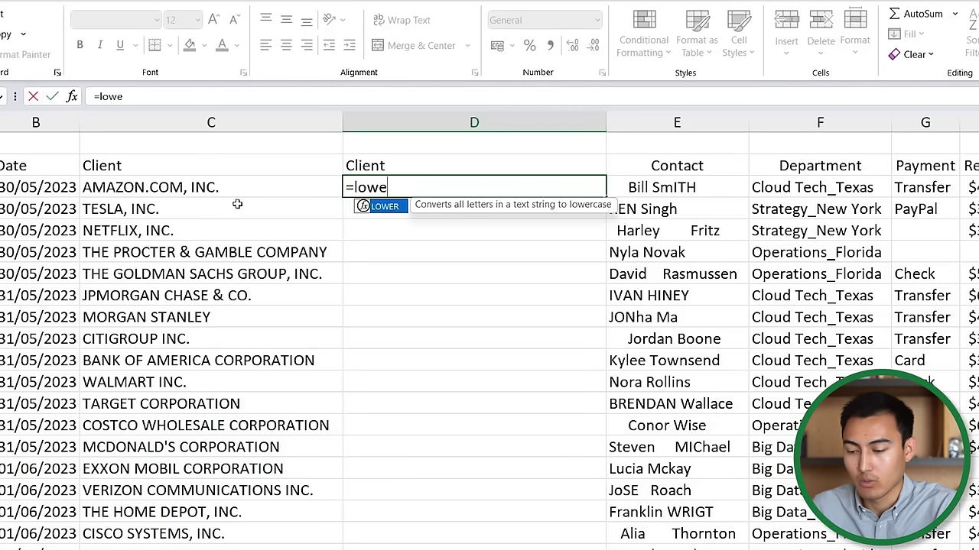
{"action": "key", "text": "Tab"}
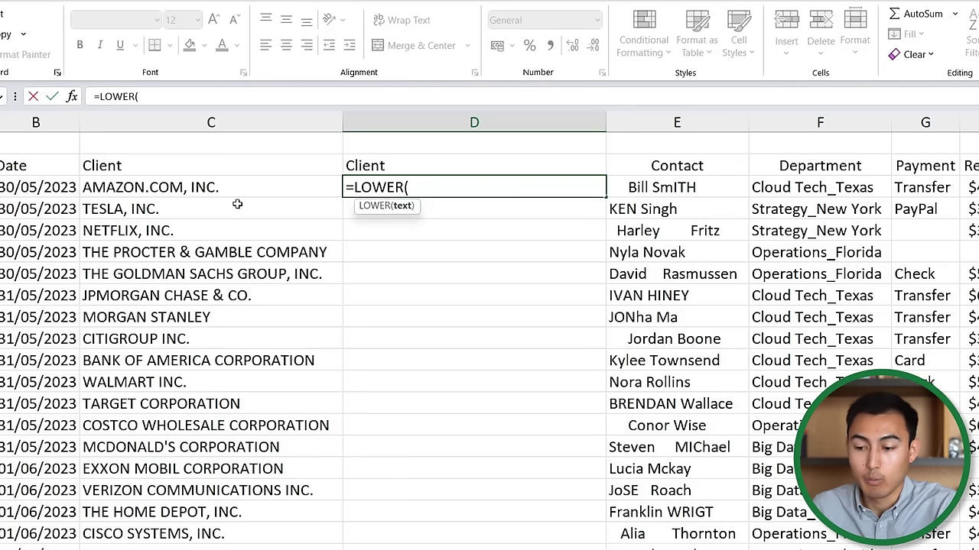
{"action": "left_click", "coordinate": [137, 184]}
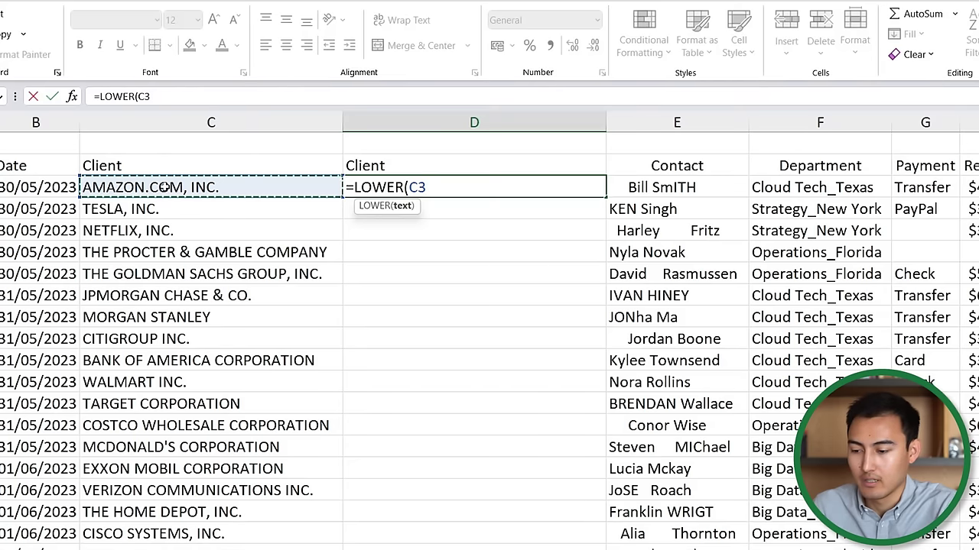
{"action": "key", "text": "Return"}
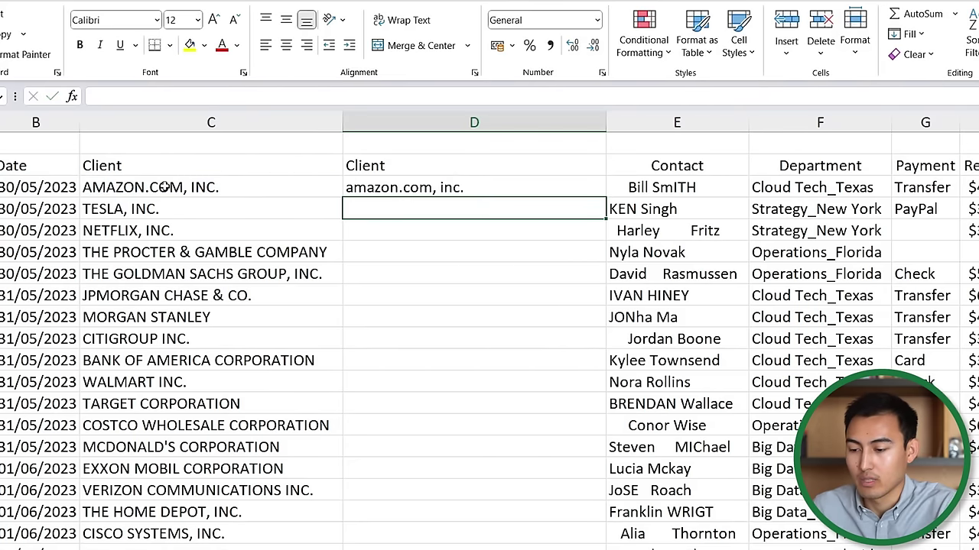
{"action": "key", "text": "Up"}
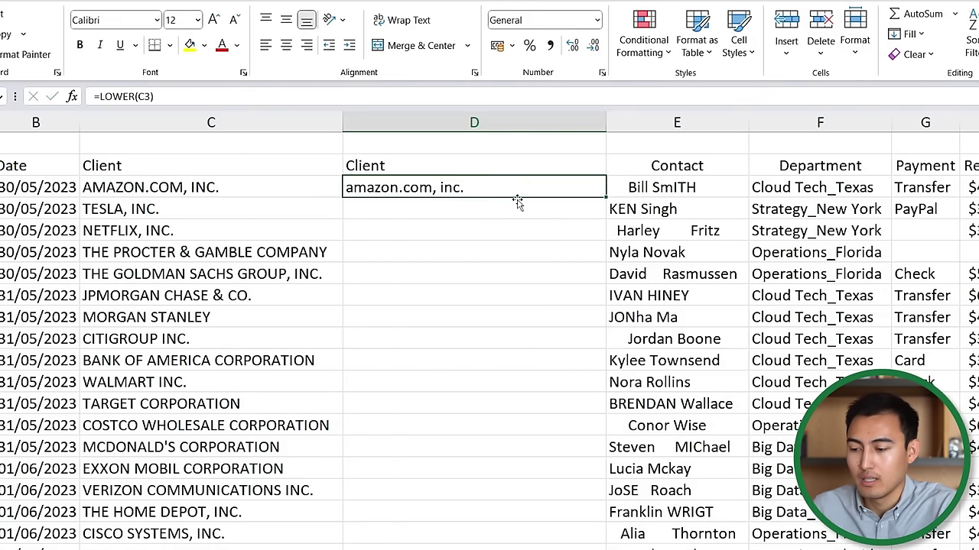
Fill the LOWER formula from D3 down the rest of the new Client column.
{"action": "double_click", "coordinate": [606, 197]}
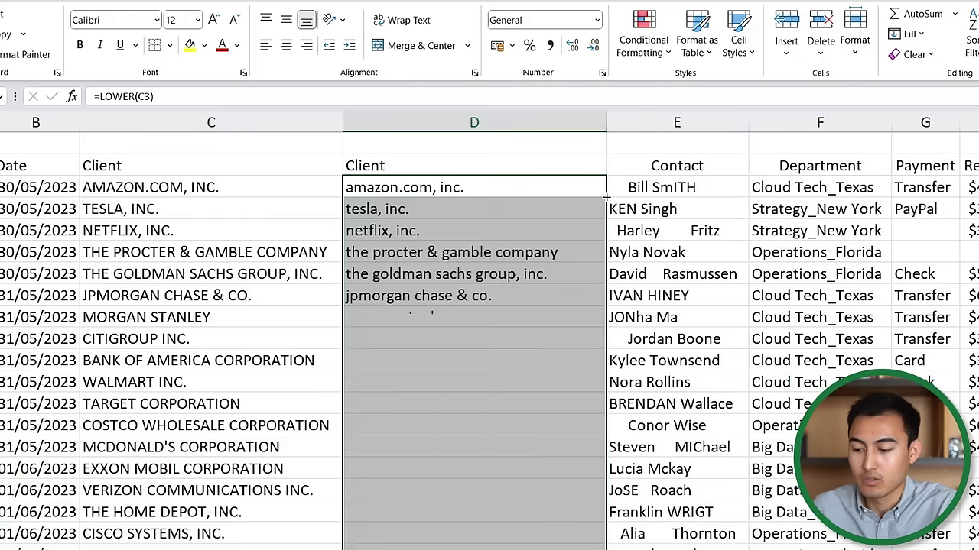
{"action": "left_click", "coordinate": [451, 258]}
{"action": "scroll", "coordinate": [451, 257], "scroll_direction": "down", "scroll_amount": 5}
{"action": "key", "text": "ctrl+Up"}
{"action": "key", "text": "Down"}
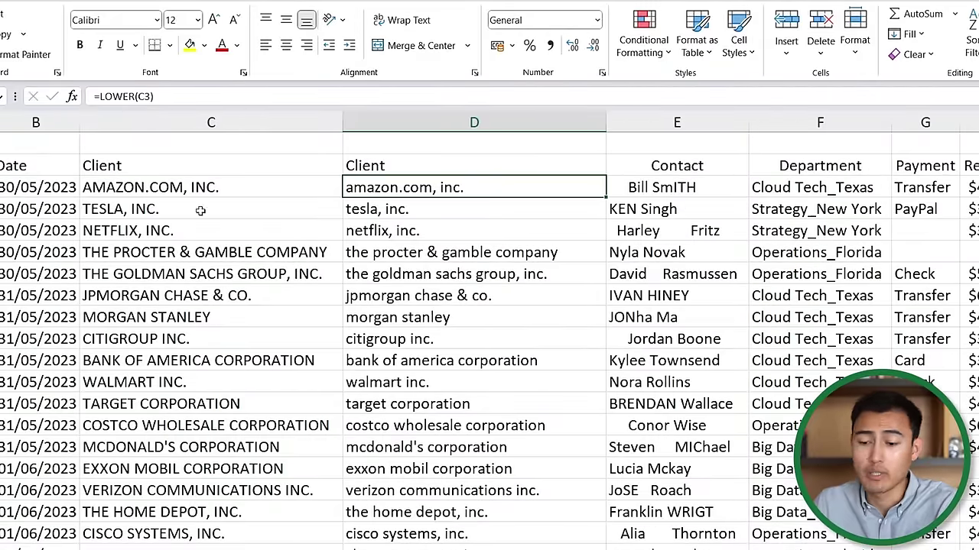
Try deleting the original uppercase Client column C while column D still holds formulas, and undo the deletion.
{"action": "left_click", "coordinate": [275, 124]}
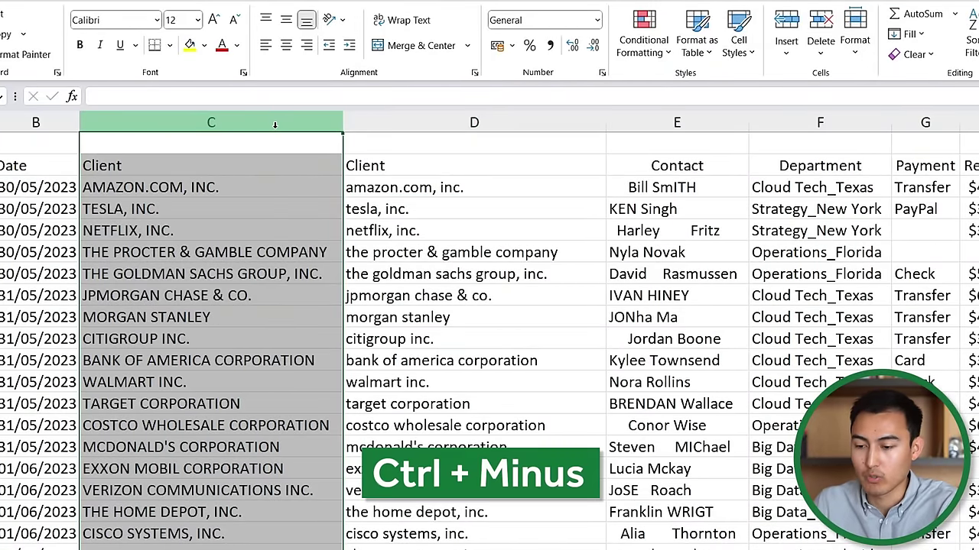
{"action": "key", "text": "ctrl+minus"}
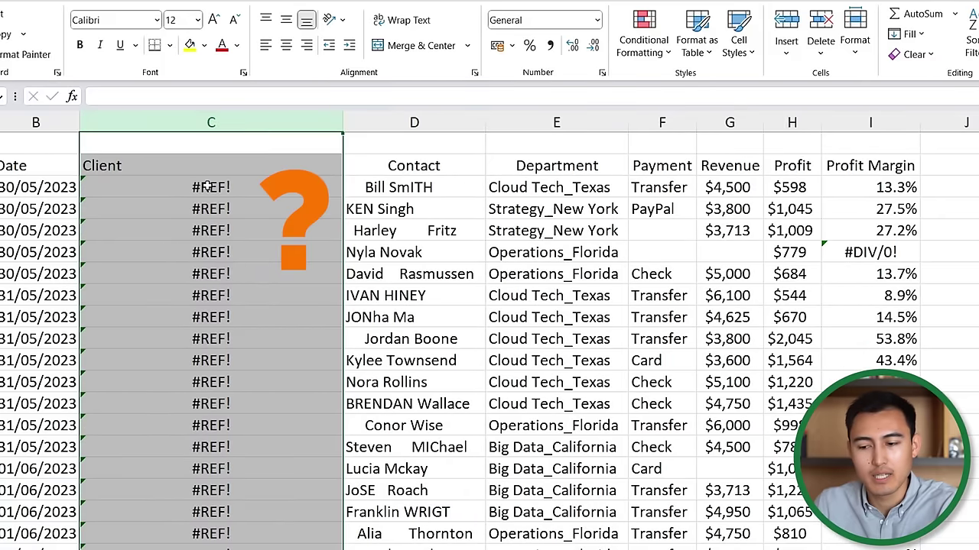
{"action": "key", "text": "ctrl+z"}
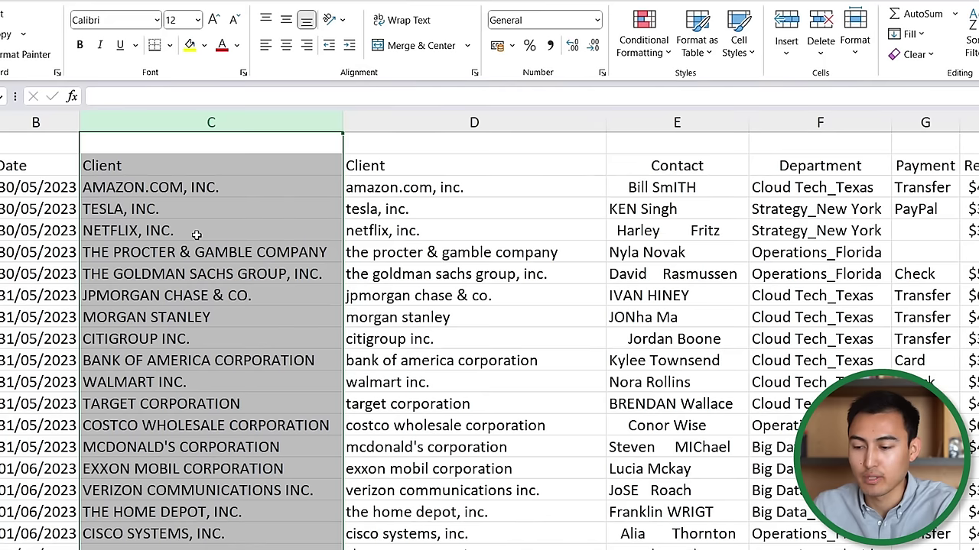
Convert the lowercase client formulas from D3 down to static values, and delete the original uppercase Client column C.
{"action": "left_click", "coordinate": [367, 166]}
{"action": "key", "text": "Down"}
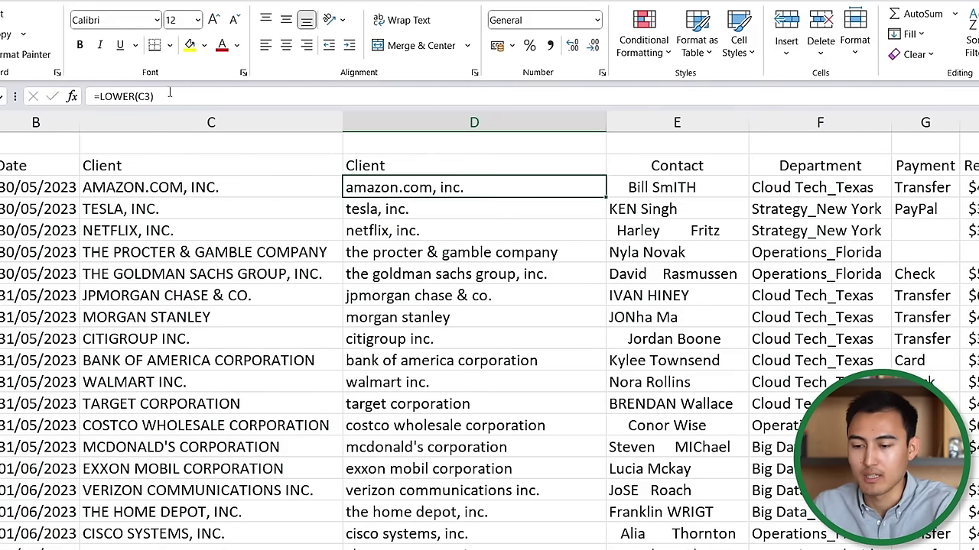
{"action": "left_click", "coordinate": [170, 95]}
{"action": "key", "text": "Escape"}
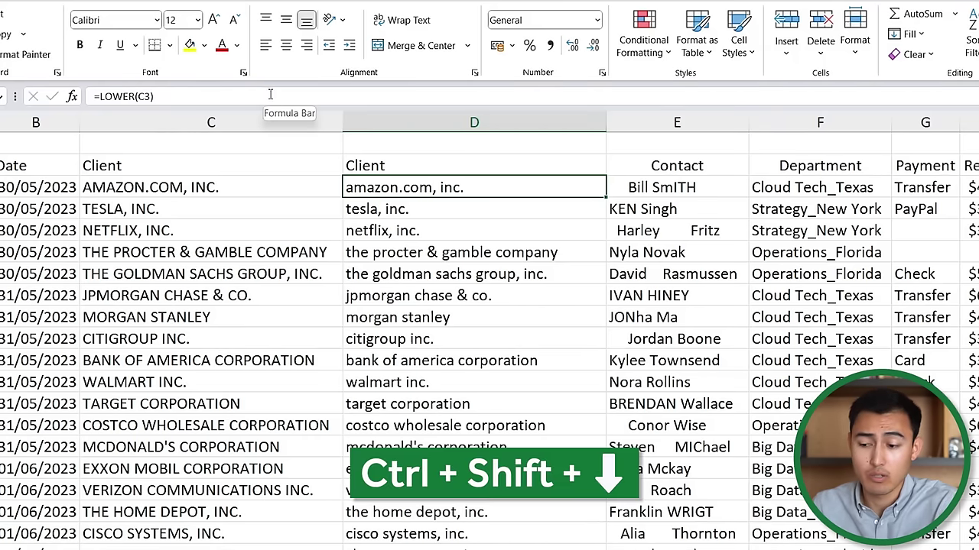
{"action": "key", "text": "ctrl+shift+Down"}
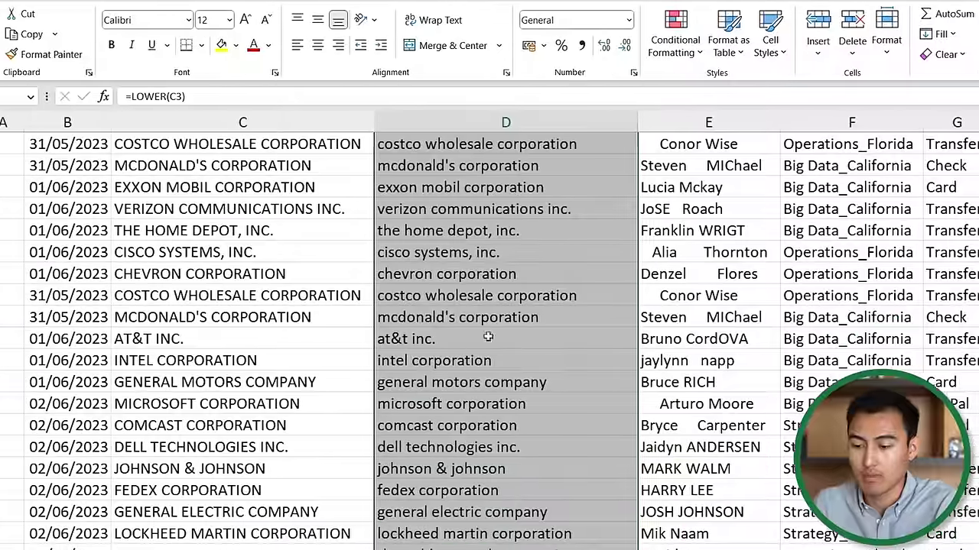
{"action": "key", "text": "ctrl+c"}
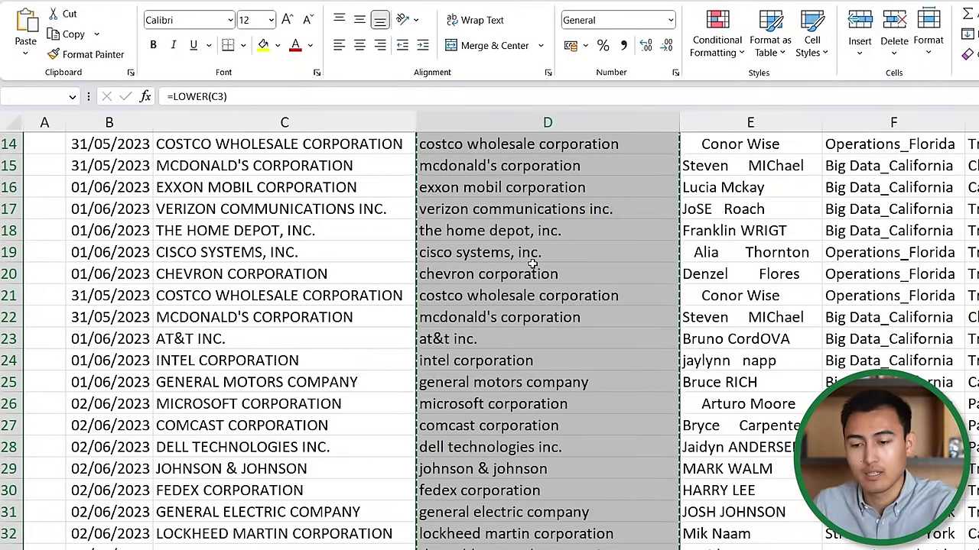
{"action": "left_click", "coordinate": [22, 56]}
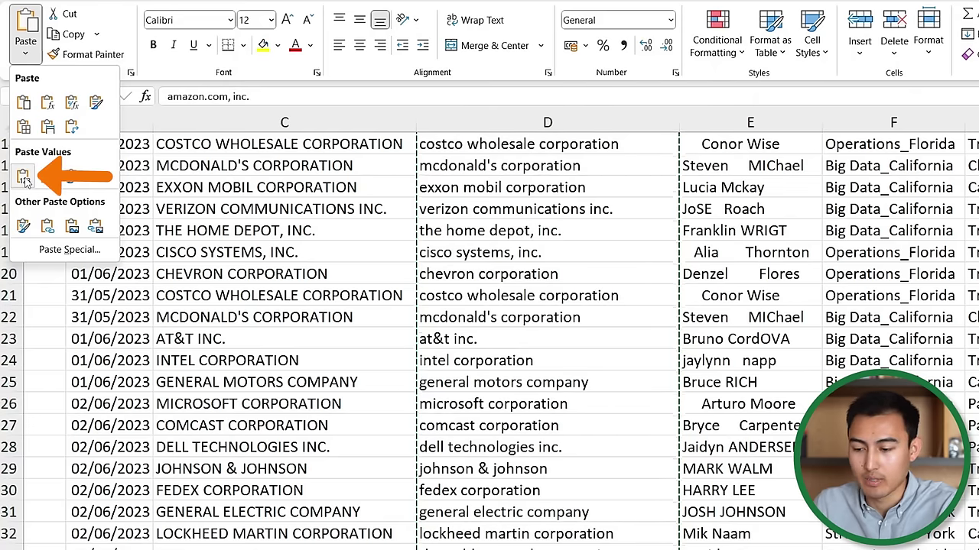
{"action": "left_click", "coordinate": [24, 176]}
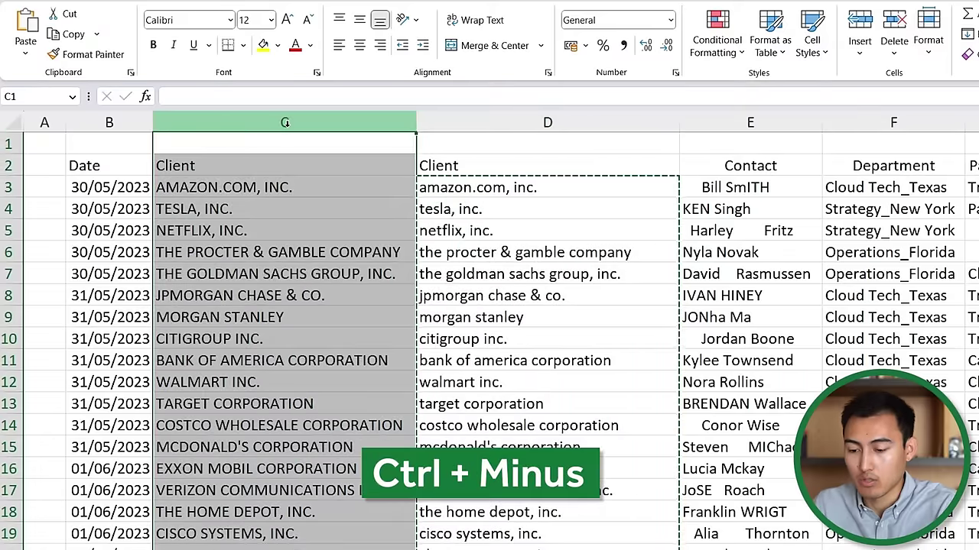
{"action": "key", "text": "ctrl+minus"}
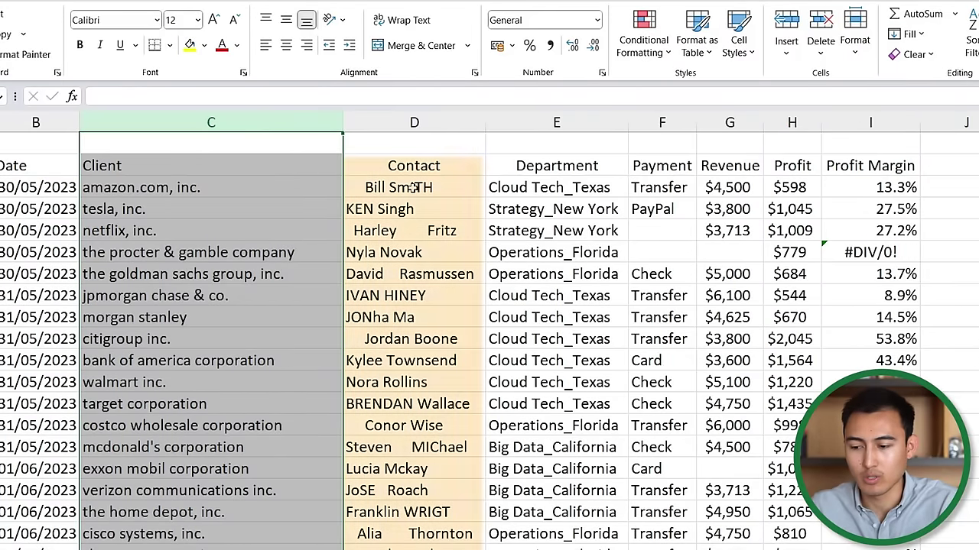
Insert a blank column between Contact and Department and give it the header "Contact" in E2.
{"action": "left_click", "coordinate": [412, 187]}
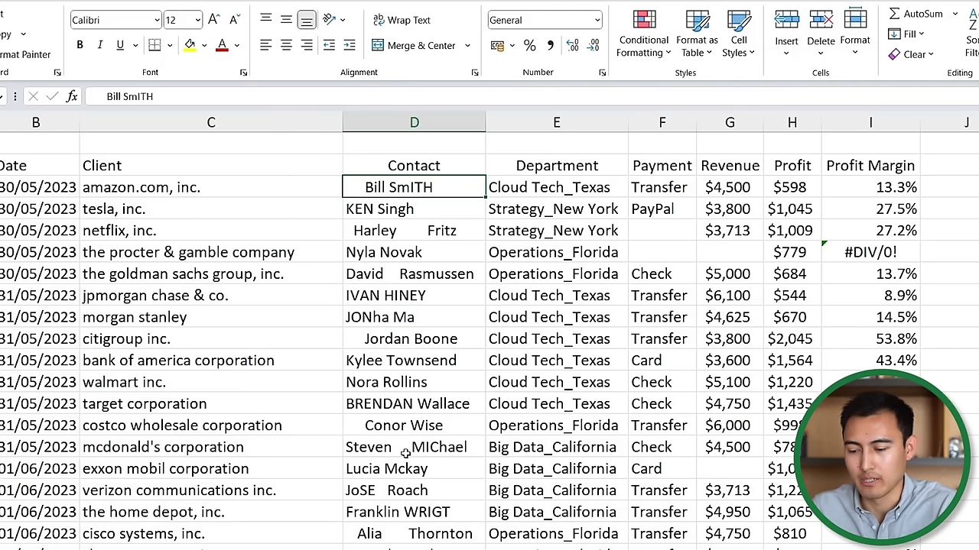
{"action": "key", "text": "Right"}
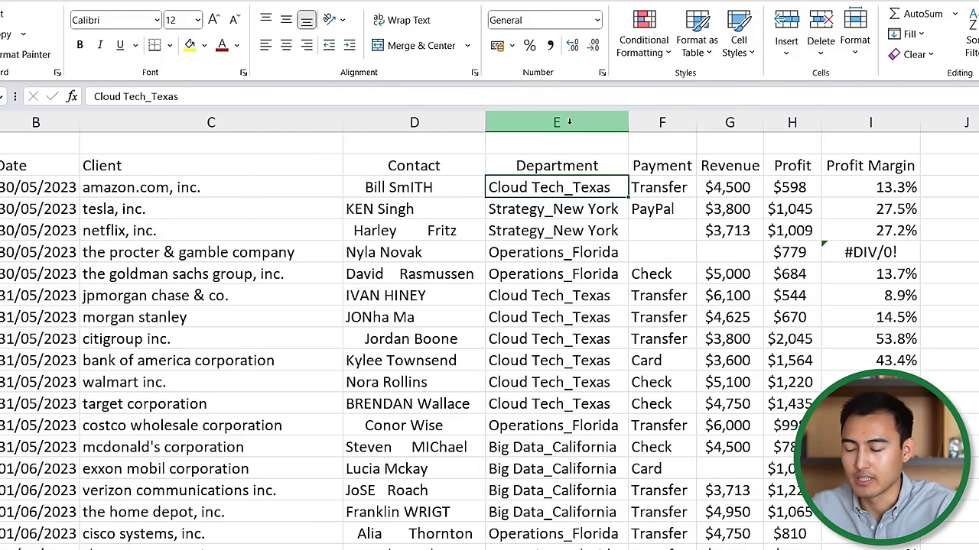
{"action": "key", "text": "ctrl+space"}
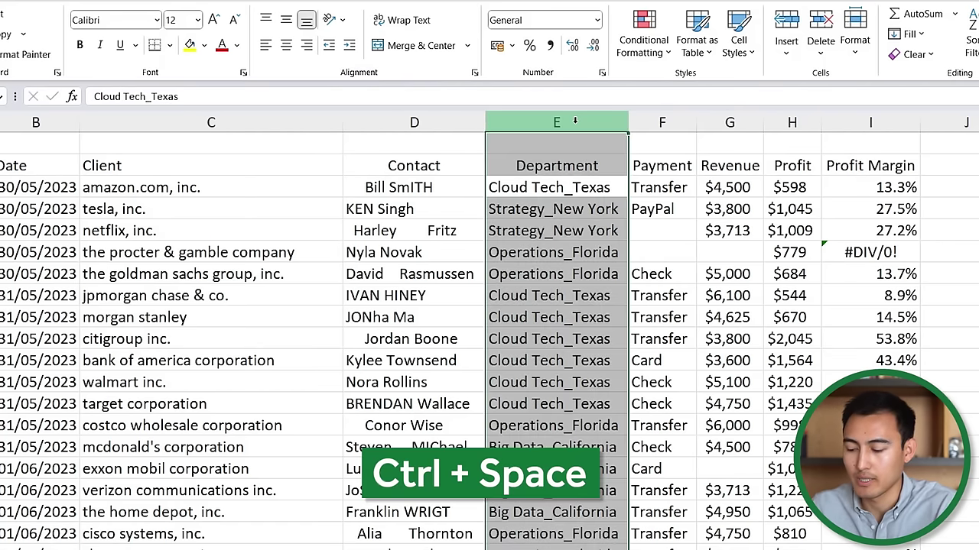
{"action": "key", "text": "ctrl+shift+plus"}
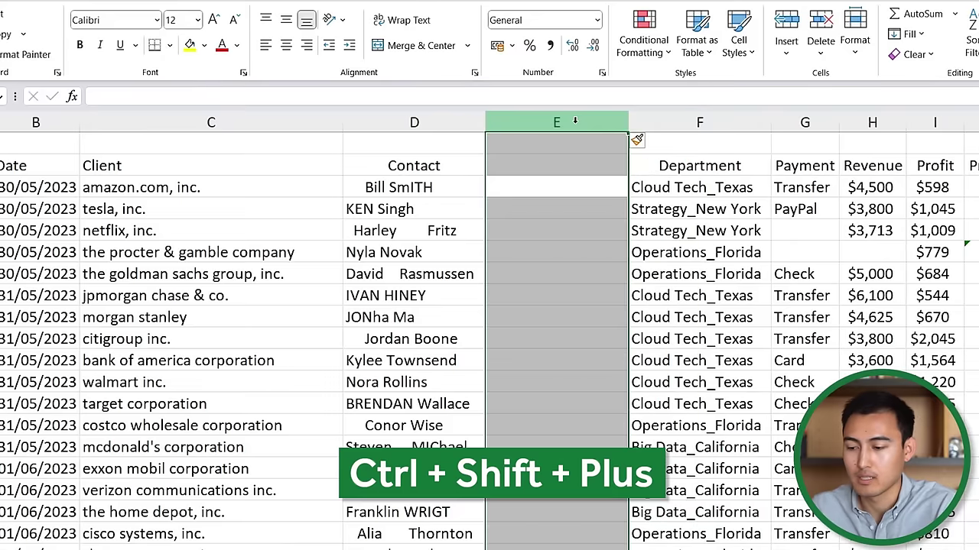
{"action": "type", "text": "Contact"}
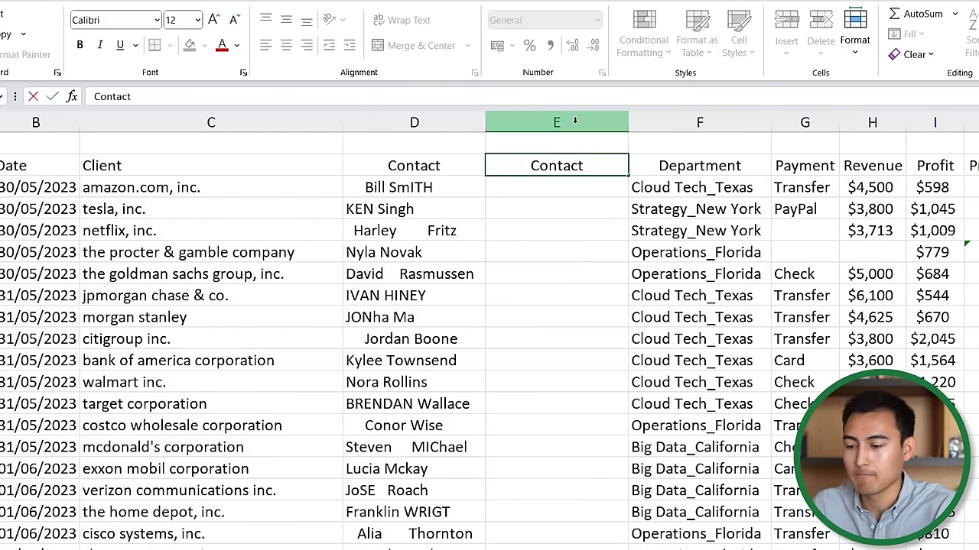
{"action": "key", "text": "Return"}
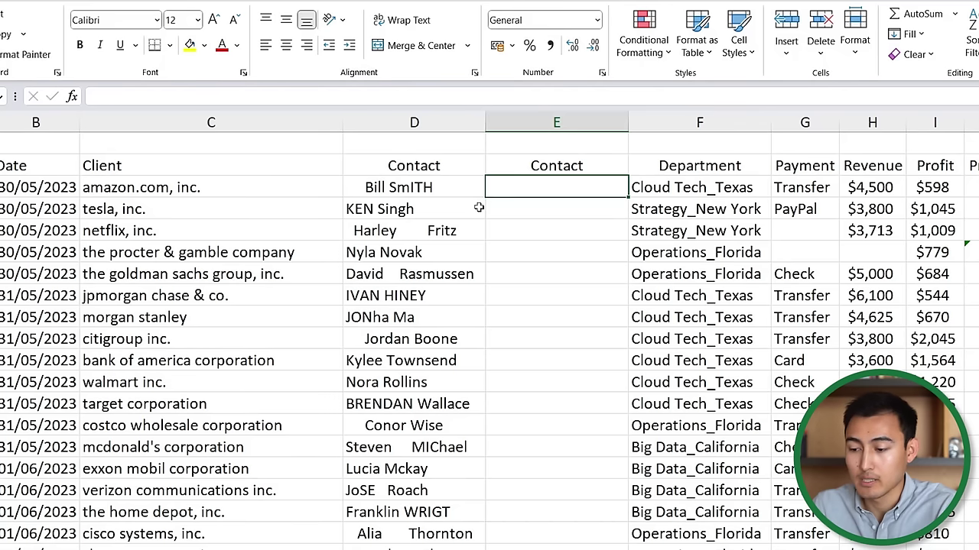
Enter the formula =TRIM(D3) in E3 to remove extra spaces from the first contact name.
{"action": "type", "text": "=trim"}
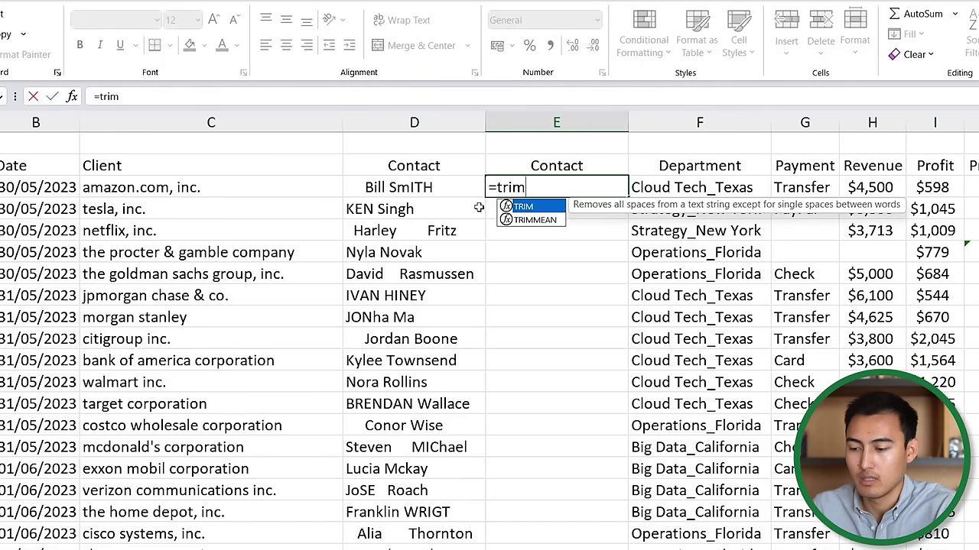
{"action": "key", "text": "Tab"}
{"action": "key", "text": "Left"}
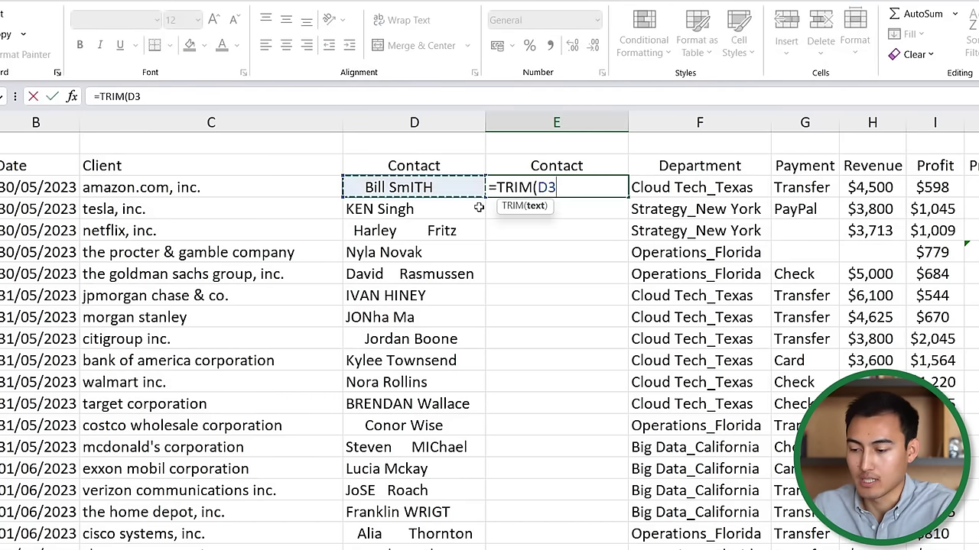
{"action": "key", "text": "Return"}
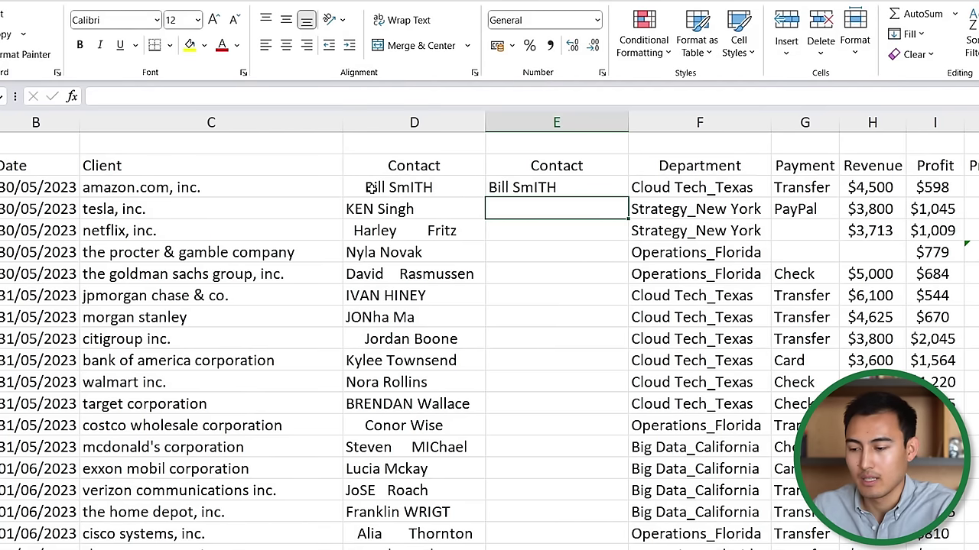
Replace the formula in E3 with =PROPER(D3) to capitalize the first contact name properly.
{"action": "key", "text": "Up"}
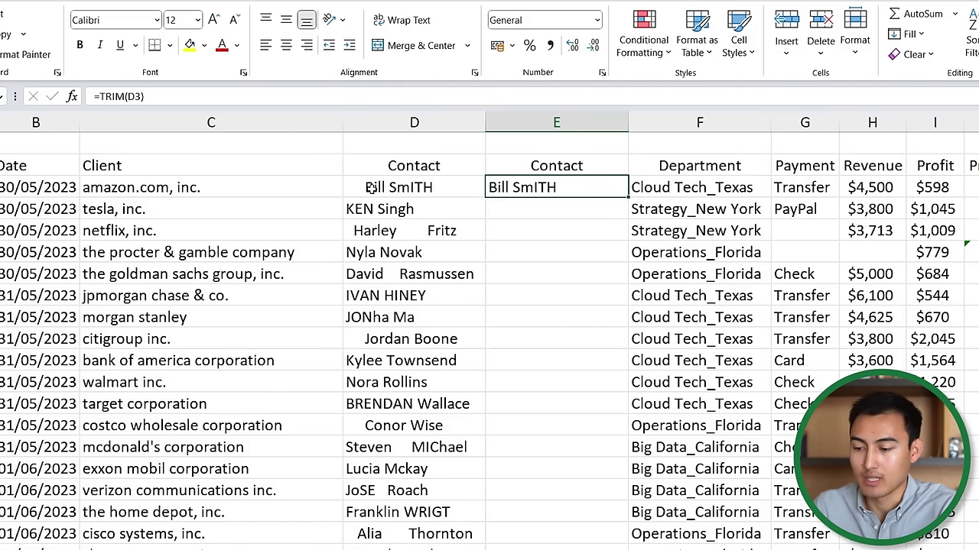
{"action": "type", "text": "=proper"}
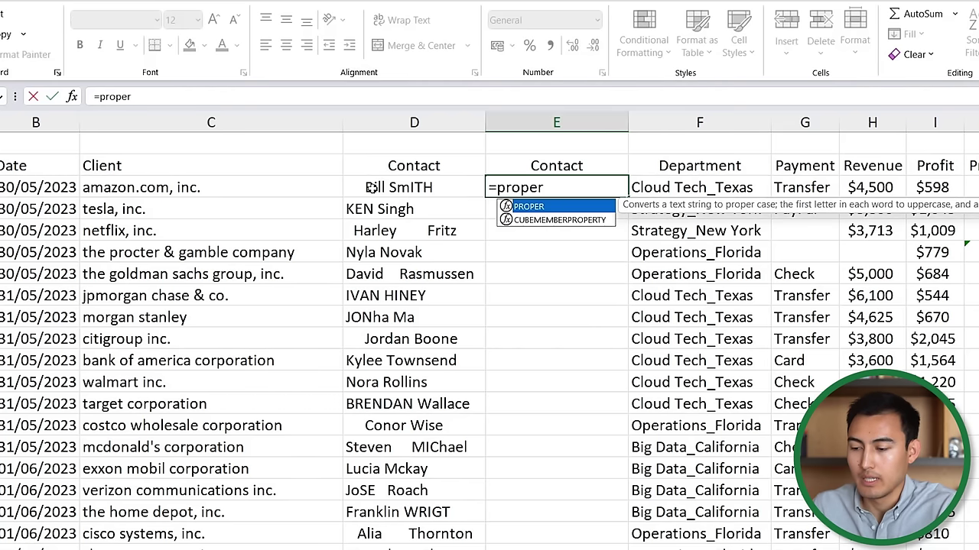
{"action": "key", "text": "Tab"}
{"action": "left_click", "coordinate": [371, 188]}
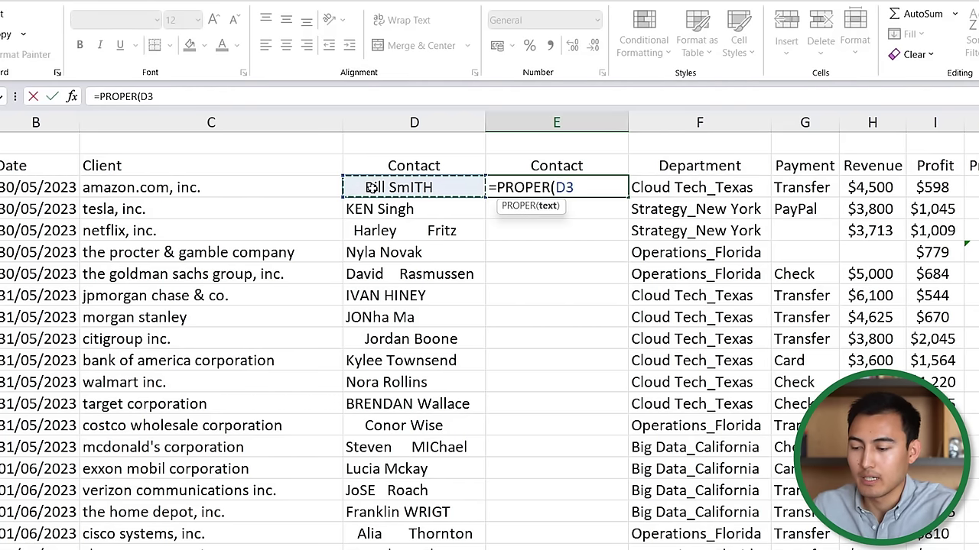
{"action": "key", "text": "Return"}
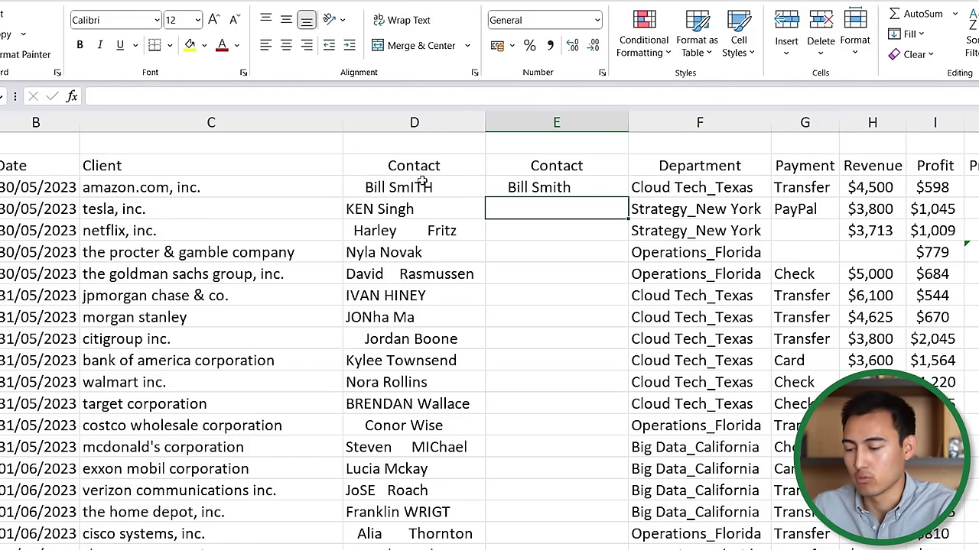
Extend the formula in E3 to =TRIM(PROPER(D3)) and fill it down the new Contact column.
{"action": "key", "text": "Up"}
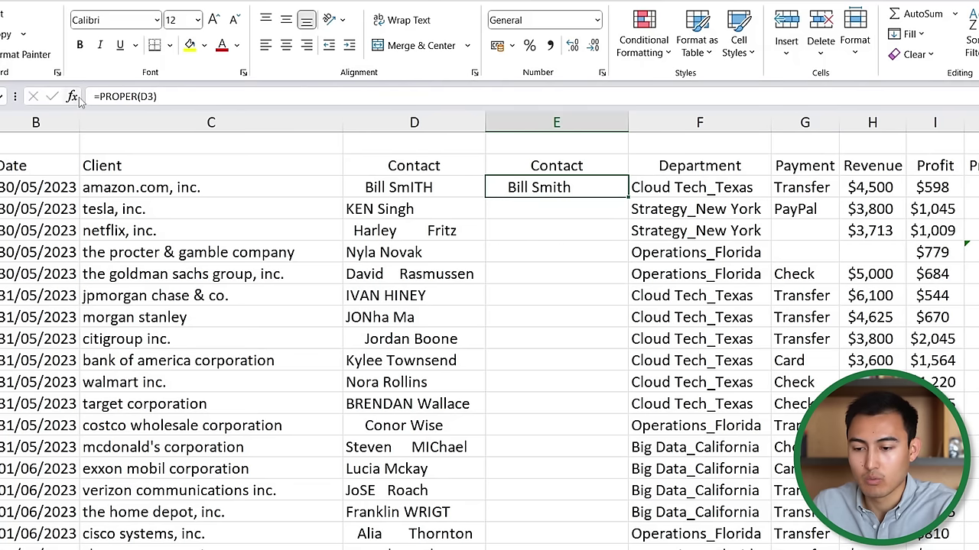
{"action": "left_click", "coordinate": [102, 98]}
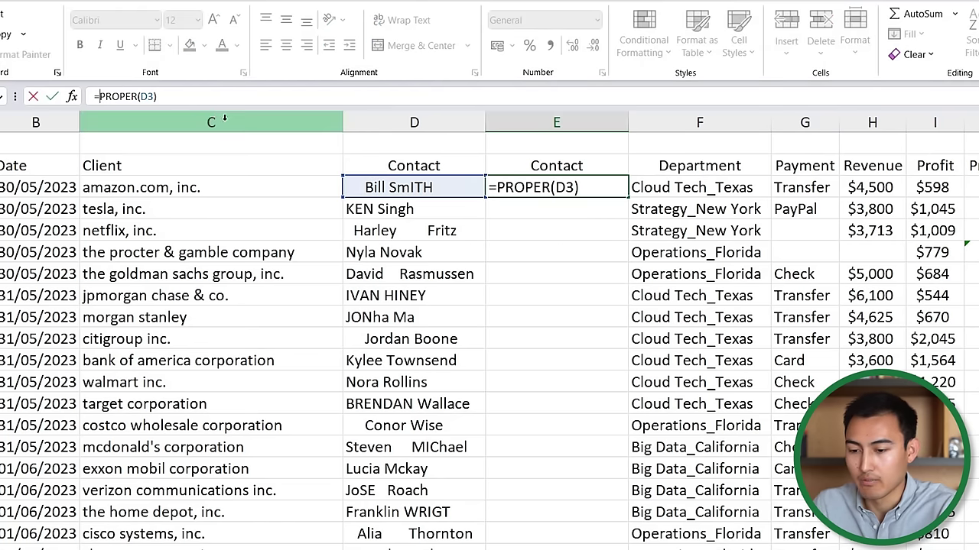
{"action": "type", "text": "trim"}
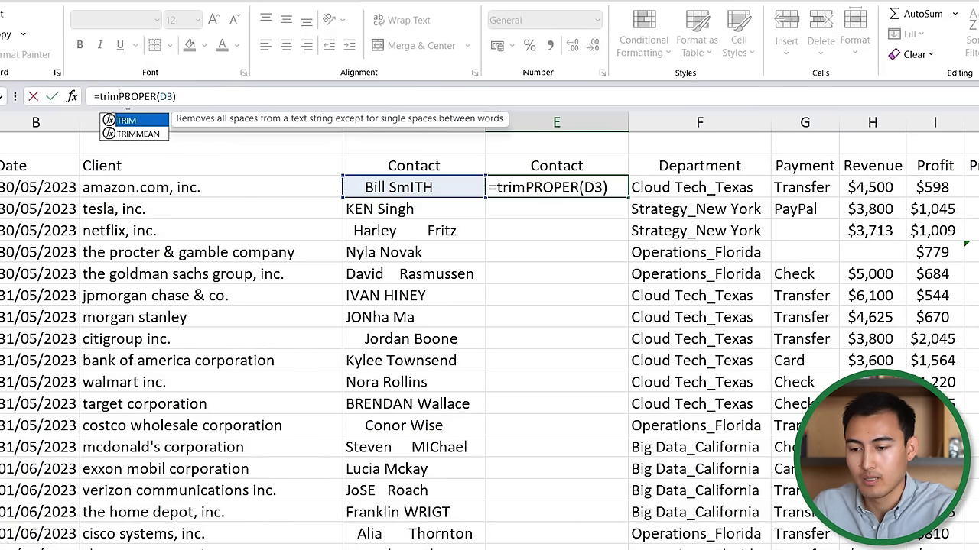
{"action": "key", "text": "Tab"}
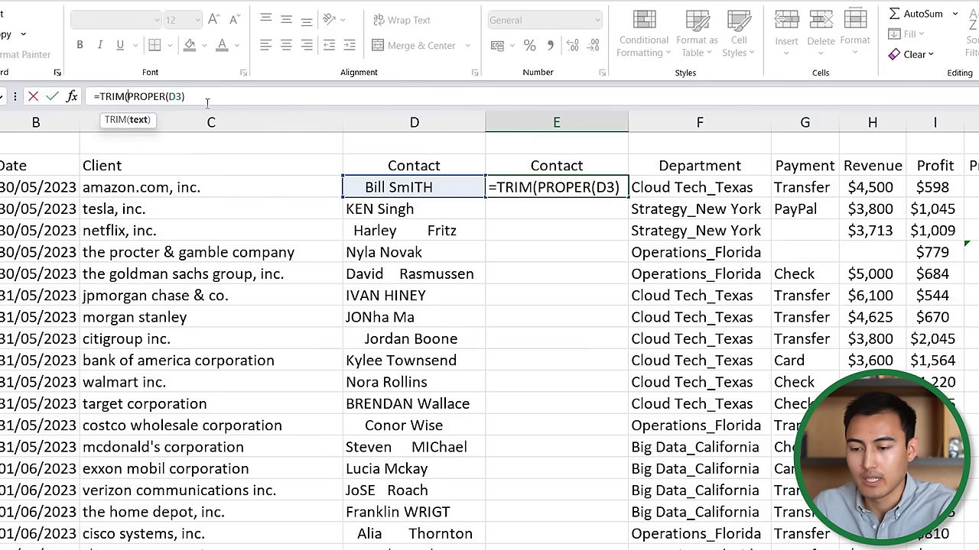
{"action": "type", "text": ")"}
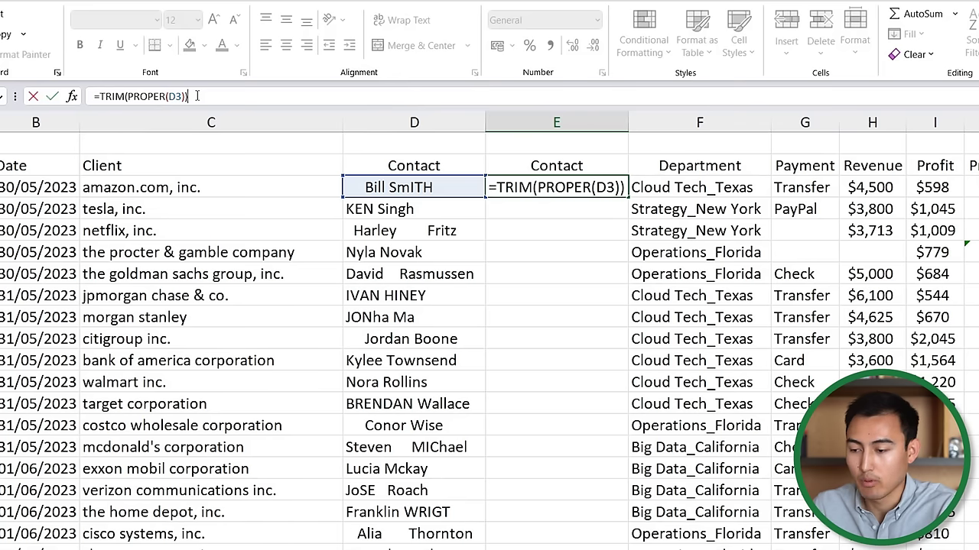
{"action": "key", "text": "Return"}
{"action": "key", "text": "Up"}
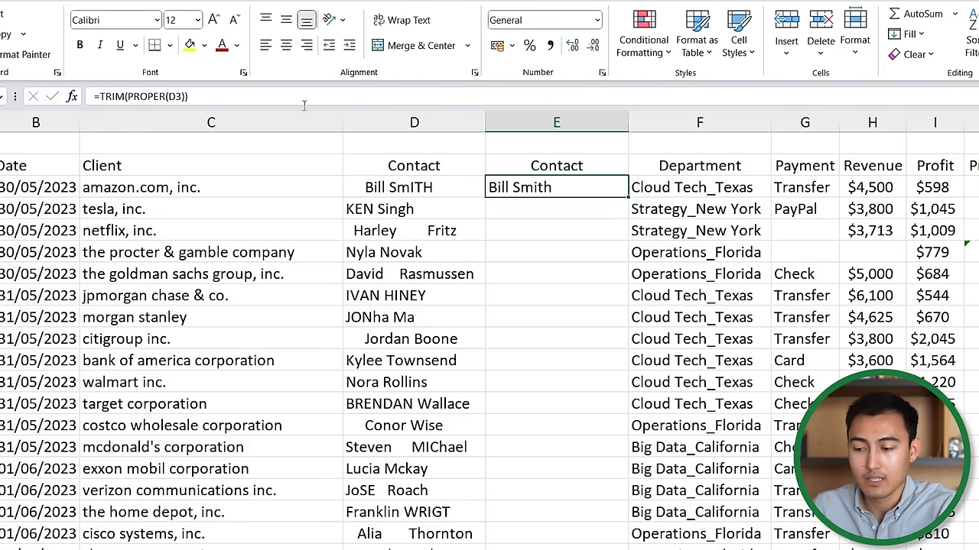
{"action": "double_click", "coordinate": [628, 197]}
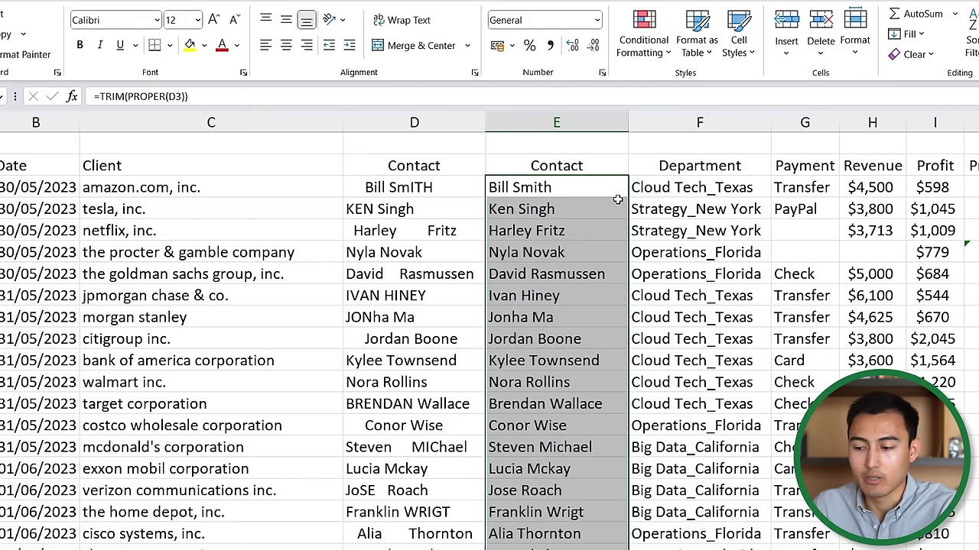
Convert the formulas in the new Contact column E to plain values and delete the original Contact column D.
{"action": "left_click", "coordinate": [556, 231]}
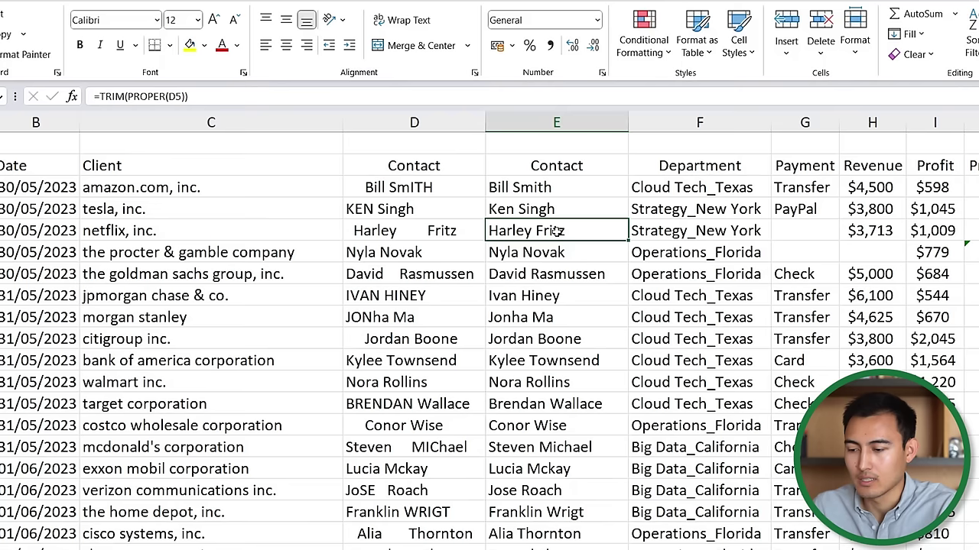
{"action": "key", "text": "ctrl+space"}
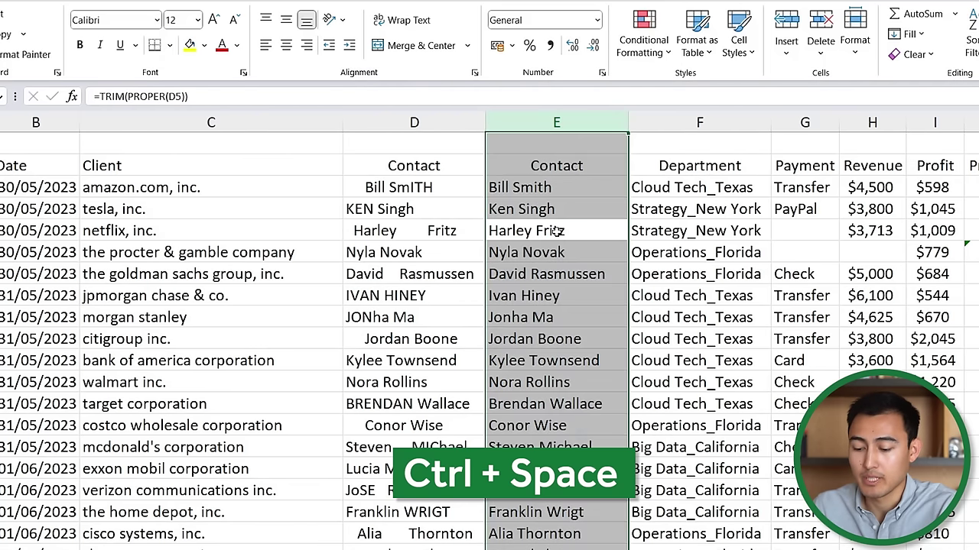
{"action": "key", "text": "ctrl+c"}
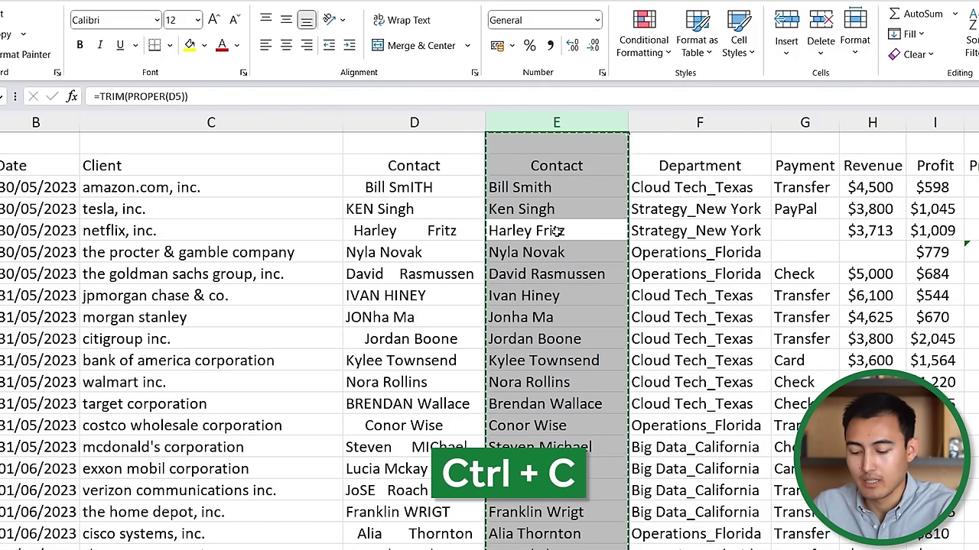
{"action": "key", "text": "alt+h"}
{"action": "key", "text": "v"}
{"action": "key", "text": "v"}
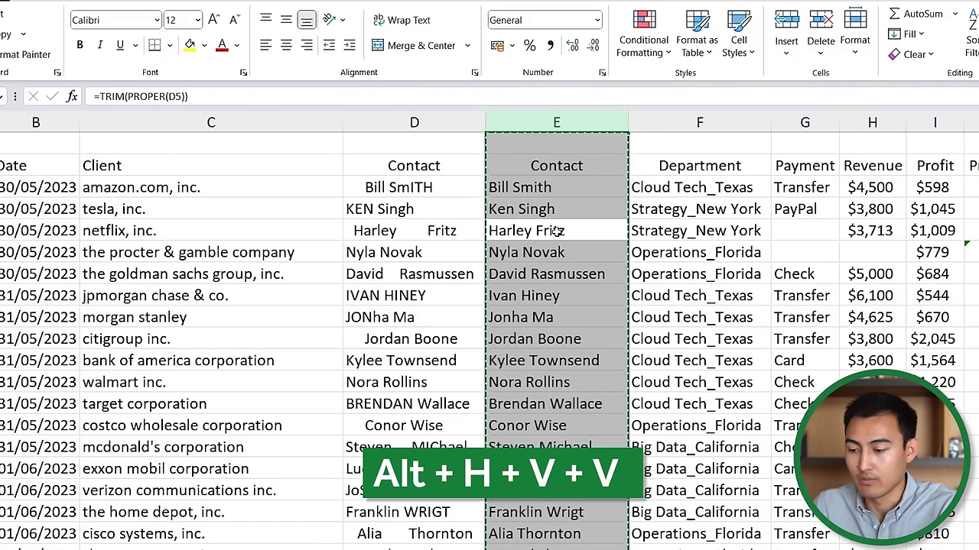
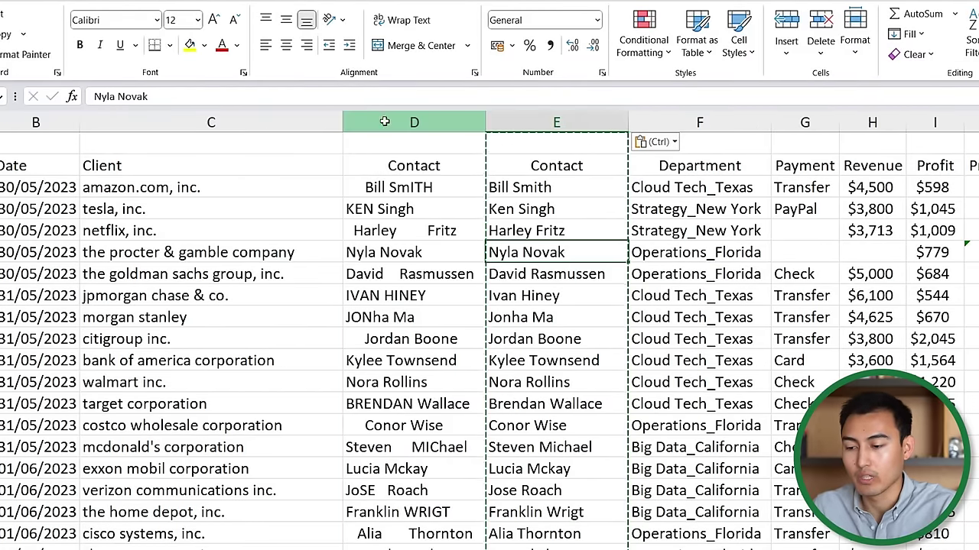
{"action": "key", "text": "ctrl+minus"}
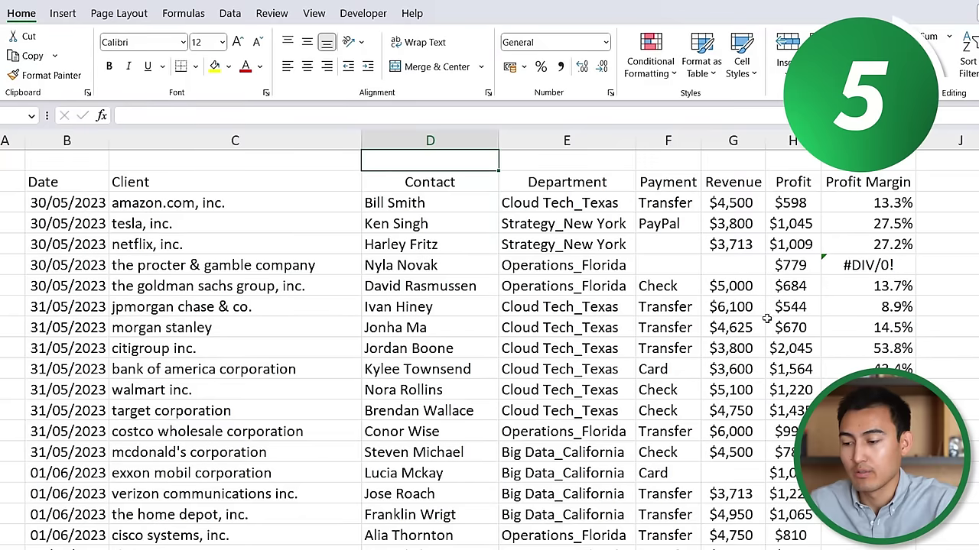
Insert a blank column between Department and Payment and give it the header "Region" in F2.
{"action": "left_click", "coordinate": [584, 201]}
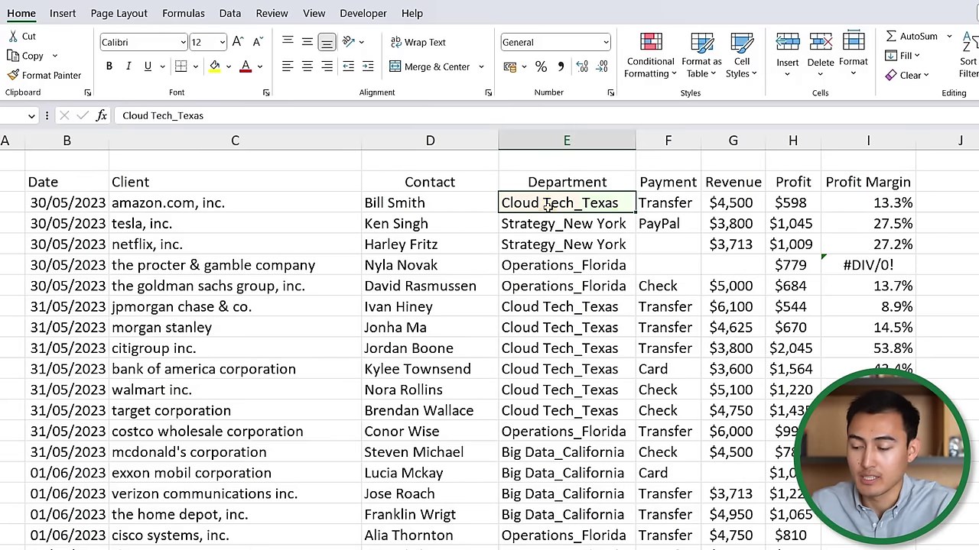
{"action": "left_click", "coordinate": [669, 140]}
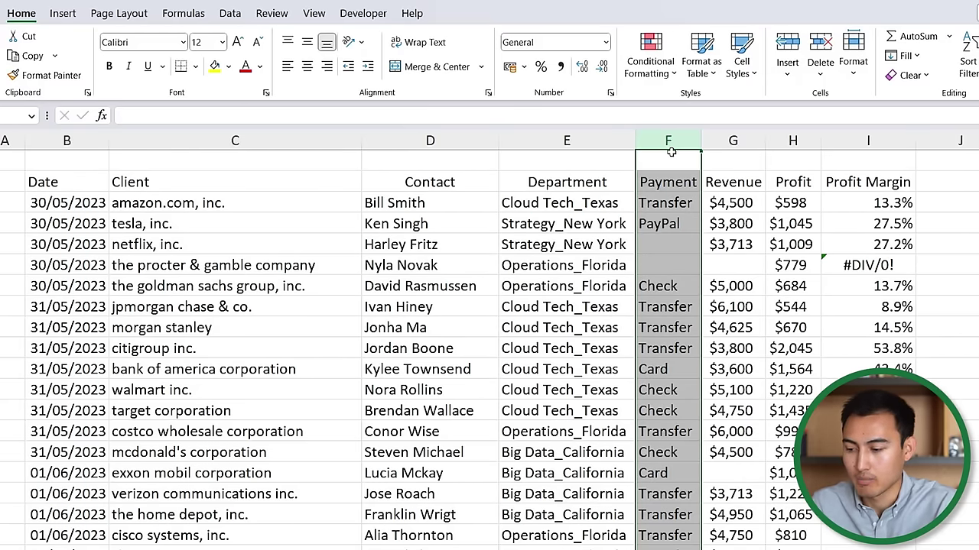
{"action": "key", "text": "ctrl+shift+plus"}
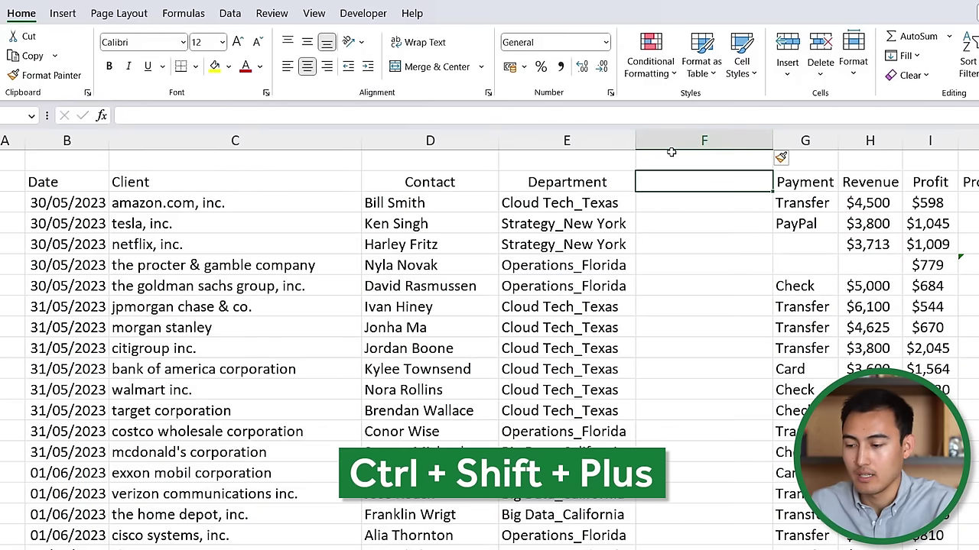
{"action": "type", "text": "Region"}
{"action": "key", "text": "Return"}
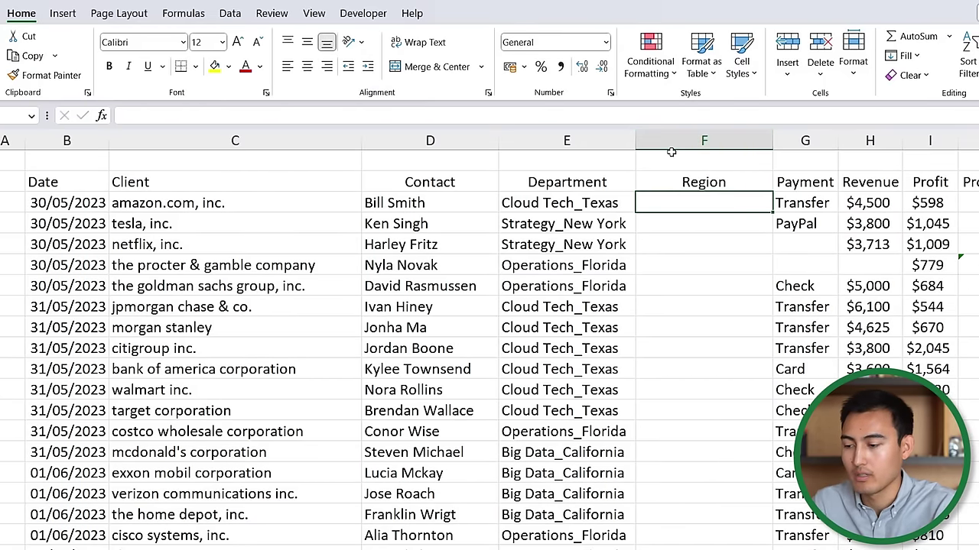
Run Text to Columns on all Department entries from E3 down as delimited data, with the underscore as the other delimiter.
{"action": "key", "text": "Left"}
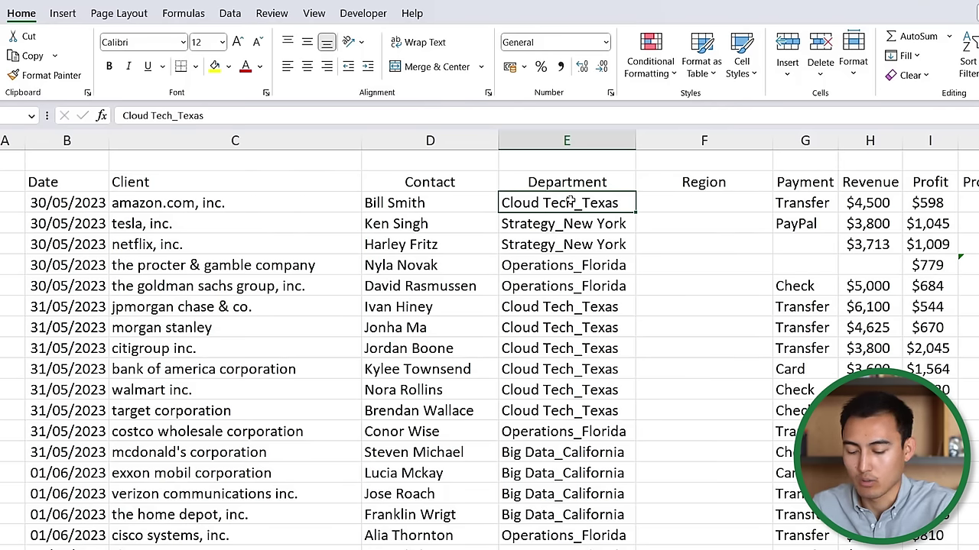
{"action": "key", "text": "ctrl+shift+Down"}
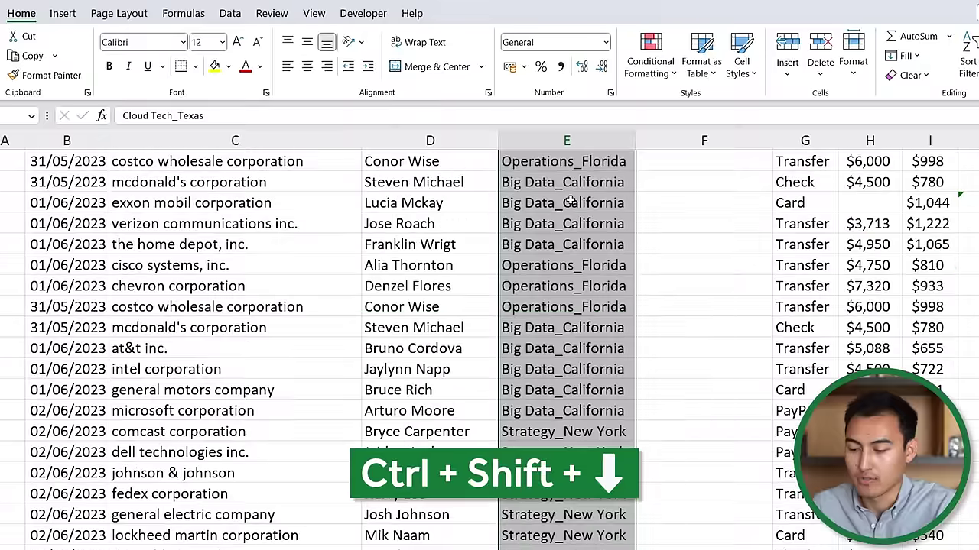
{"action": "scroll", "coordinate": [629, 293], "scroll_direction": "up", "scroll_amount": 5}
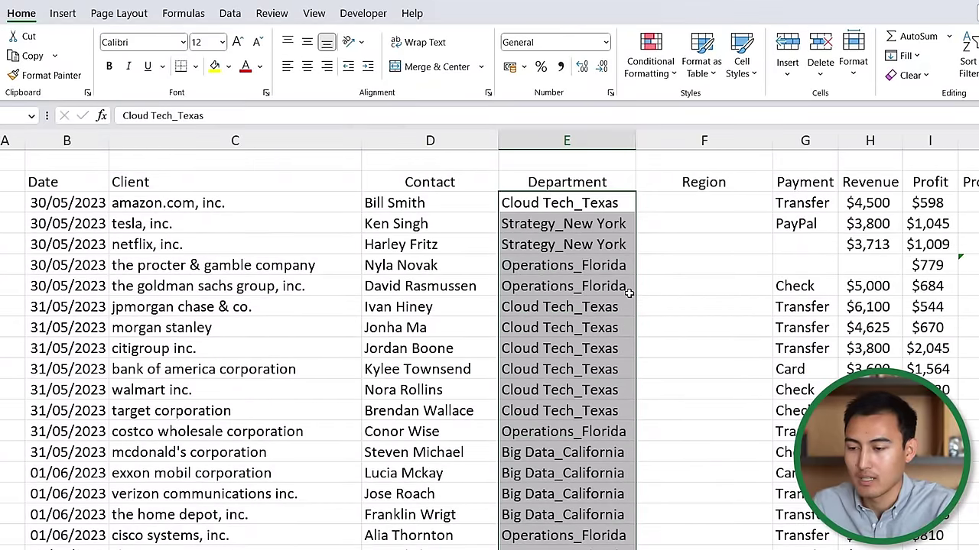
{"action": "left_click", "coordinate": [231, 13]}
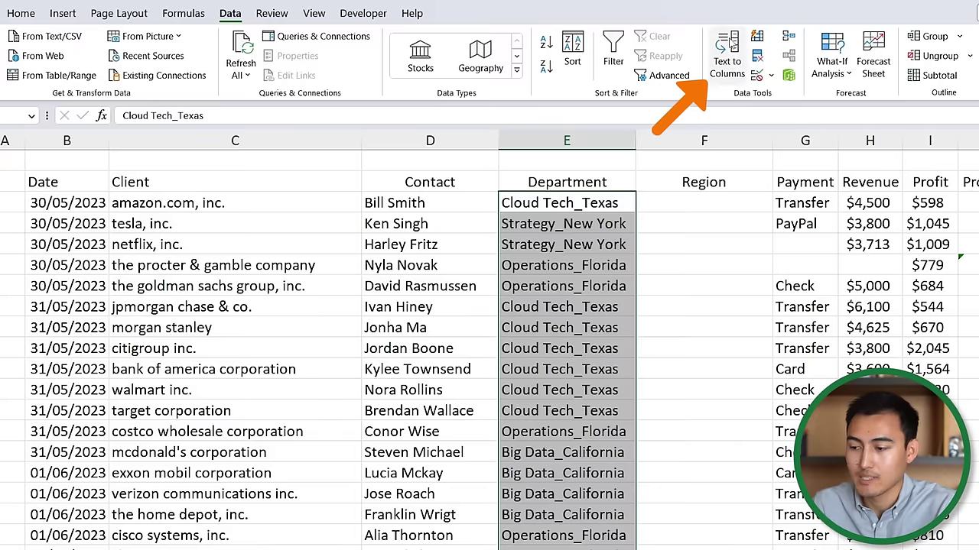
{"action": "left_click", "coordinate": [727, 53]}
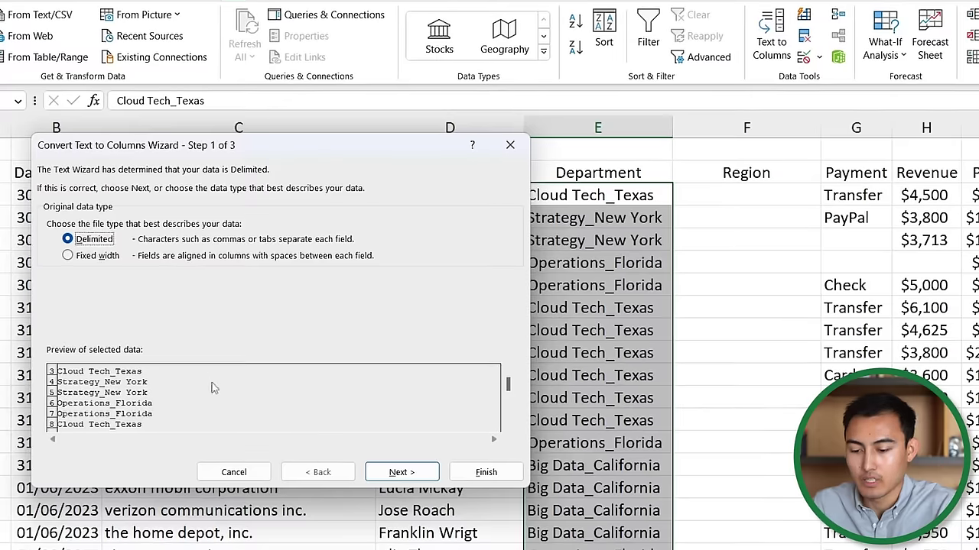
{"action": "left_click", "coordinate": [418, 473]}
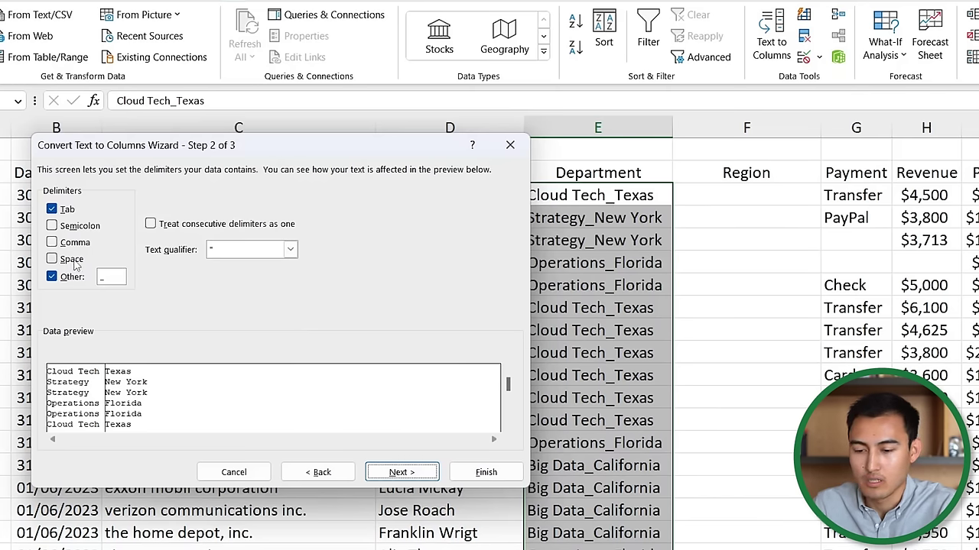
{"action": "left_click", "coordinate": [113, 279]}
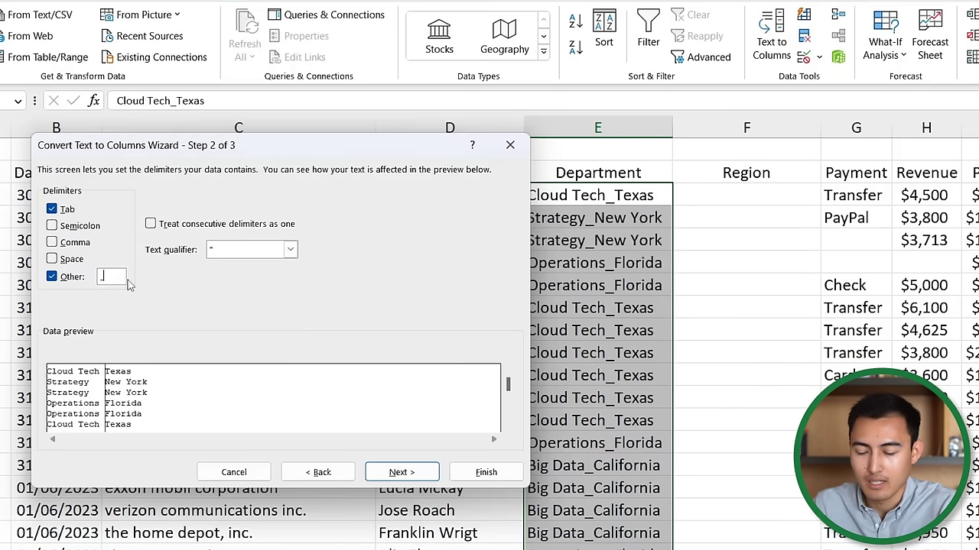
{"action": "key", "text": "BackSpace"}
{"action": "type", "text": "_"}
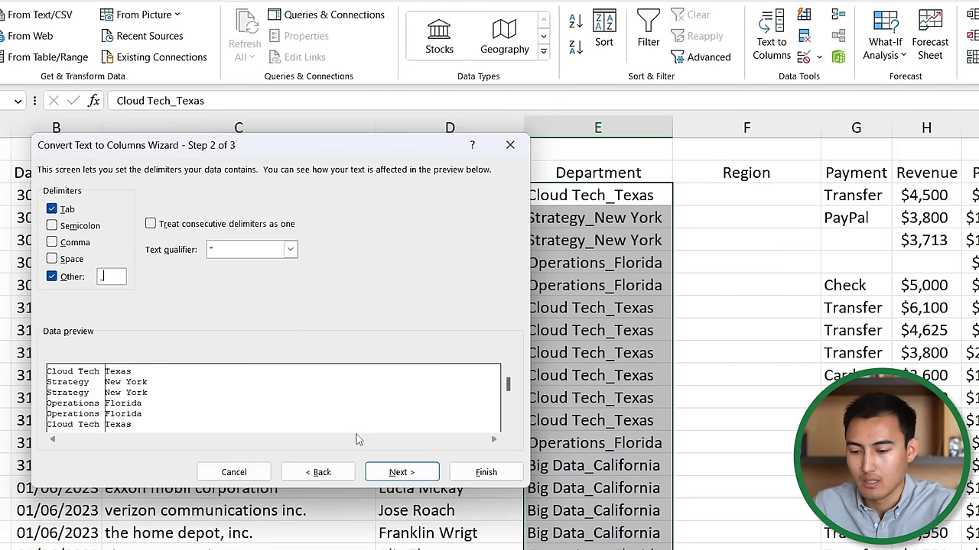
Set cell E3 as the destination for the split data and finish the Text to Columns conversion.
{"action": "left_click", "coordinate": [393, 470]}
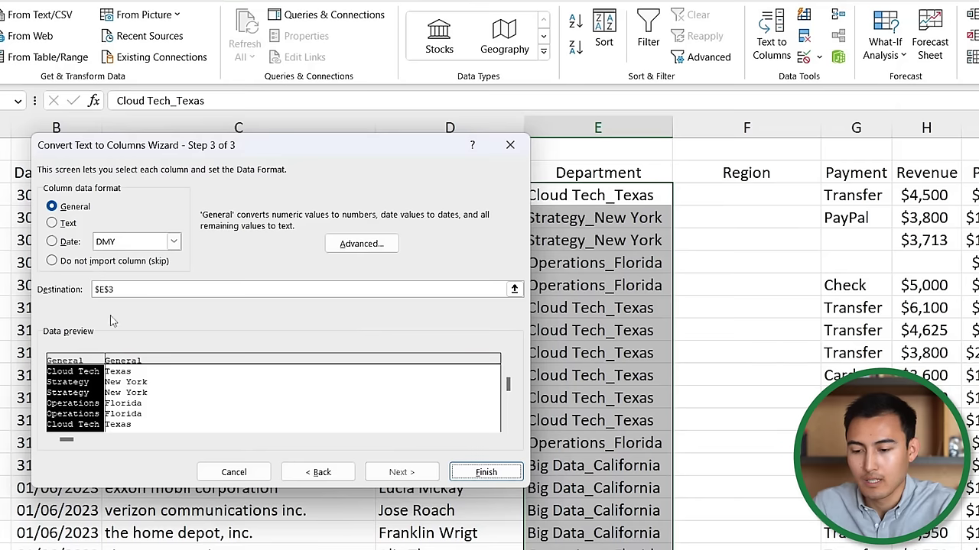
{"action": "left_click", "coordinate": [514, 290]}
{"action": "left_click", "coordinate": [620, 193]}
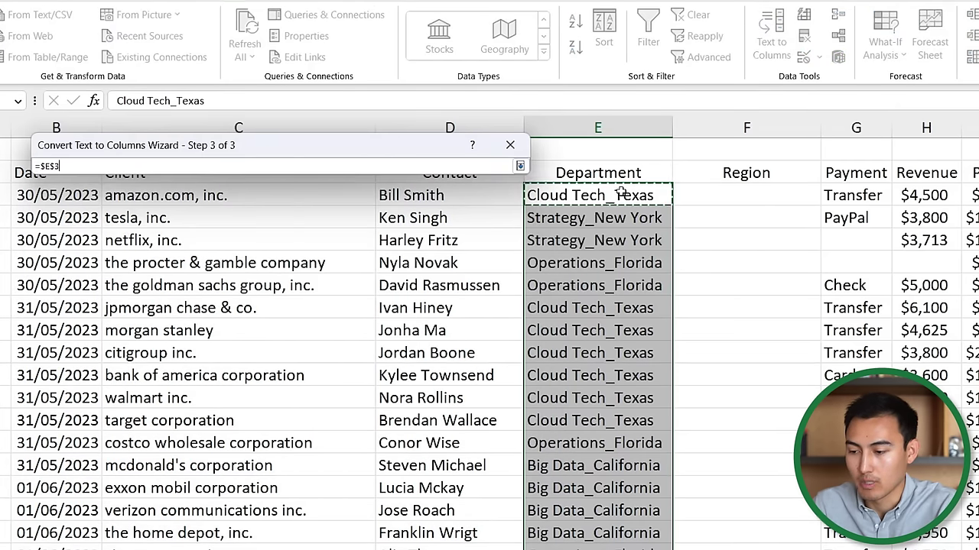
{"action": "left_click", "coordinate": [520, 166]}
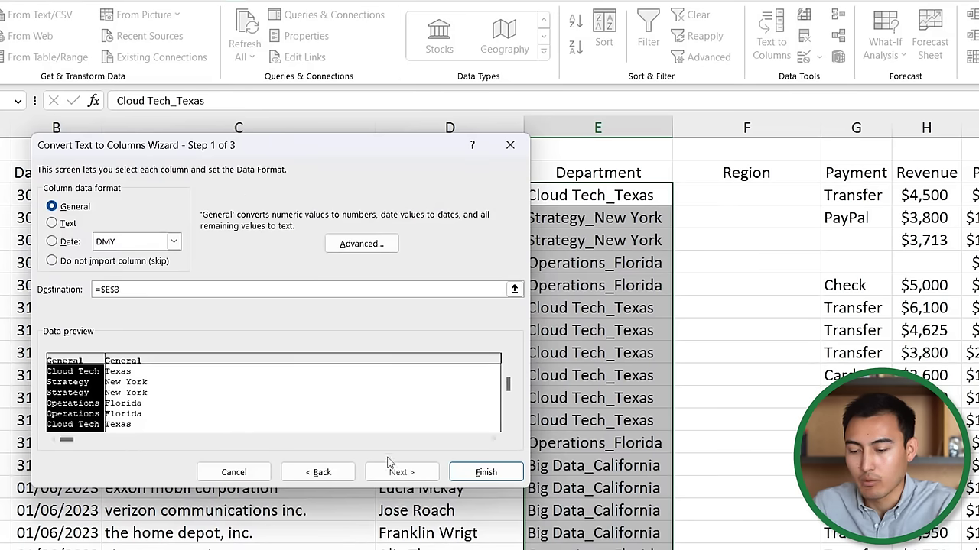
{"action": "left_click", "coordinate": [487, 472]}
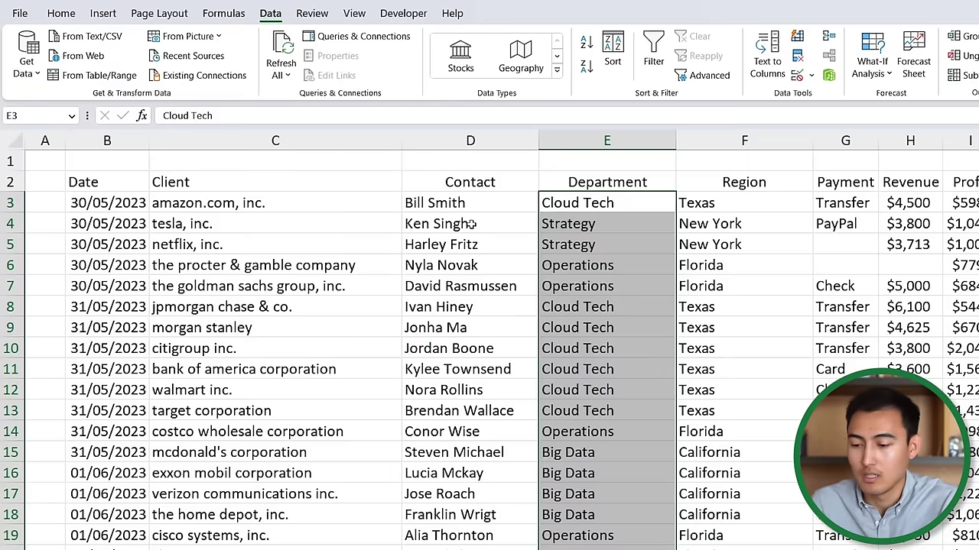
Remove duplicate rows from the entire sales table, comparing all columns and treating the first row as headers.
{"action": "left_click", "coordinate": [466, 260]}
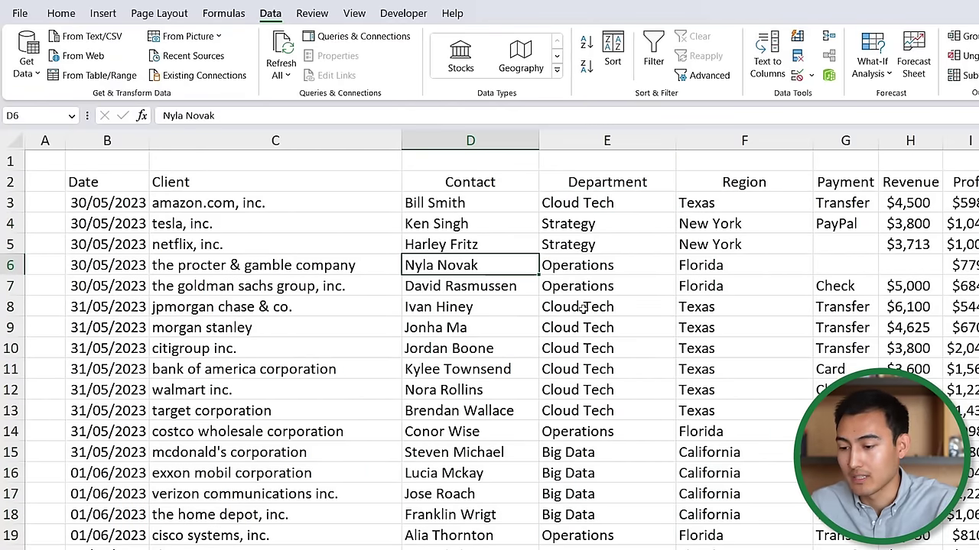
{"action": "key", "text": "ctrl+a"}
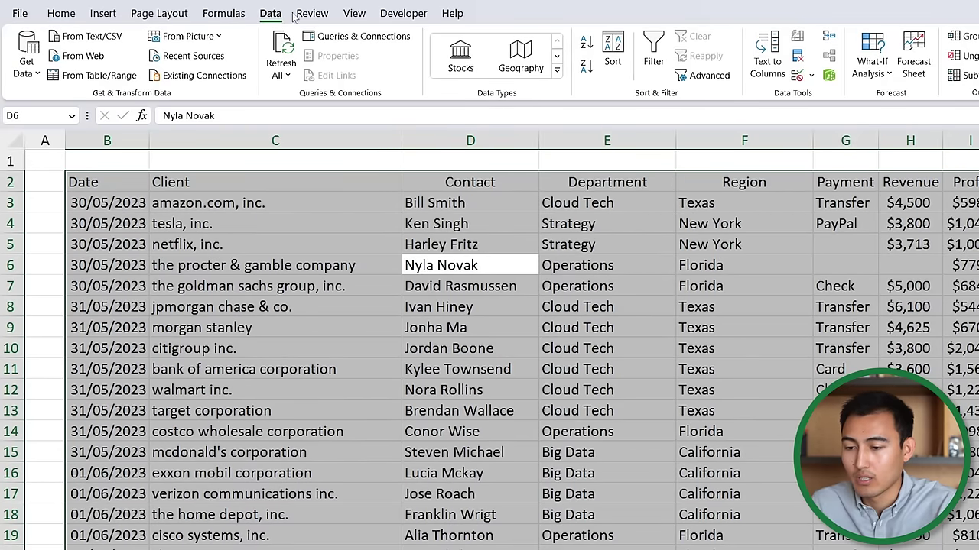
{"action": "left_click", "coordinate": [799, 58]}
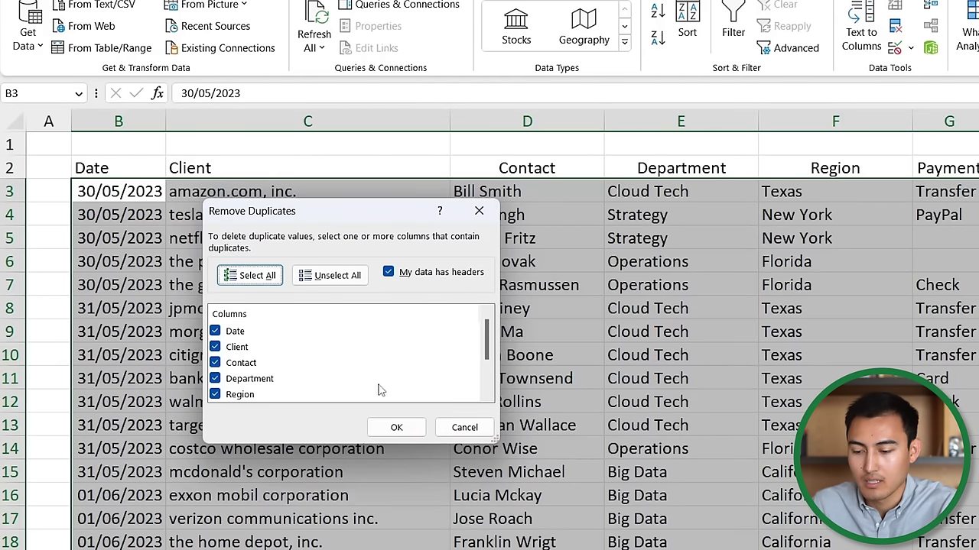
{"action": "left_click", "coordinate": [389, 429]}
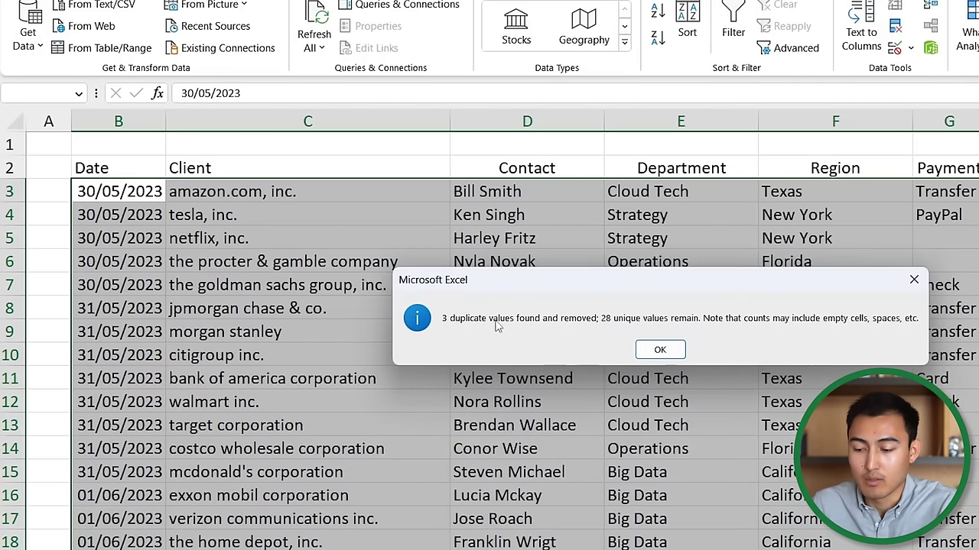
{"action": "left_click", "coordinate": [659, 345]}
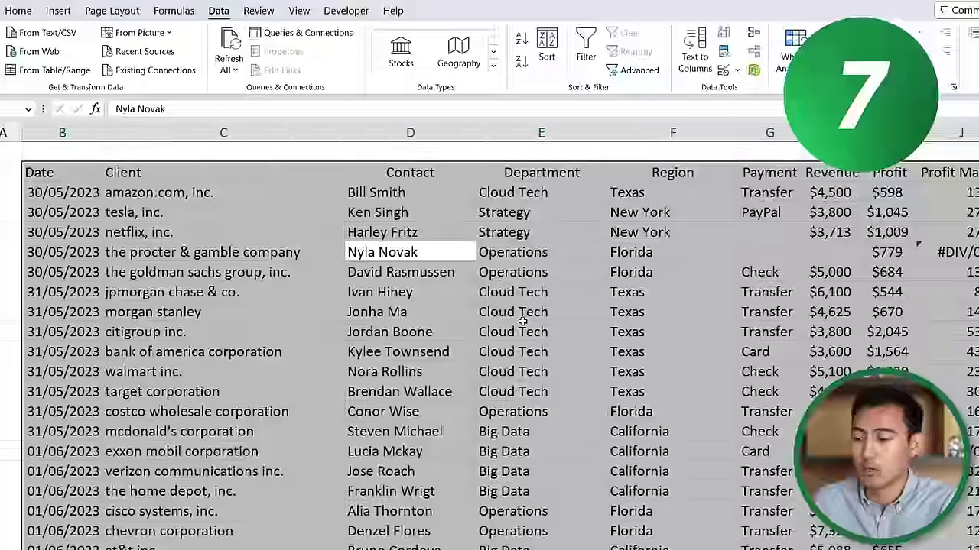
Look through the Payment, Revenue, Profit and Profit Margin columns down to the last row for missing entries.
{"action": "key", "text": "Right"}
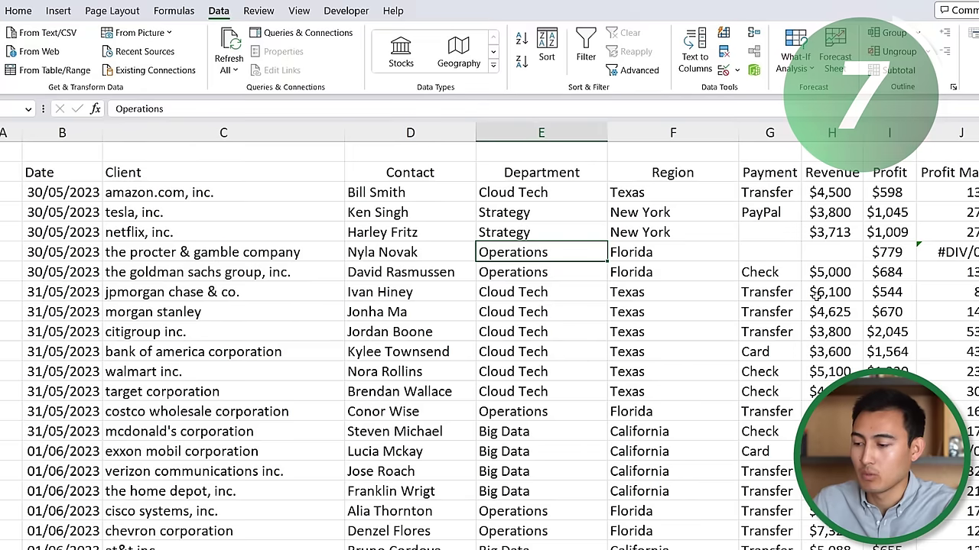
{"action": "scroll", "coordinate": [772, 128], "scroll_direction": "right", "scroll_amount": 4}
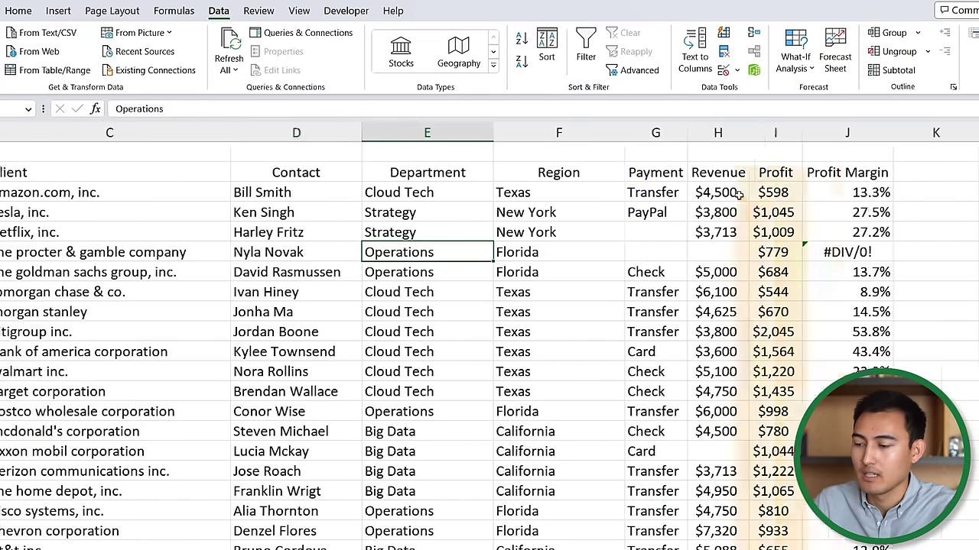
{"action": "left_click", "coordinate": [547, 215]}
{"action": "key", "text": "Down"}
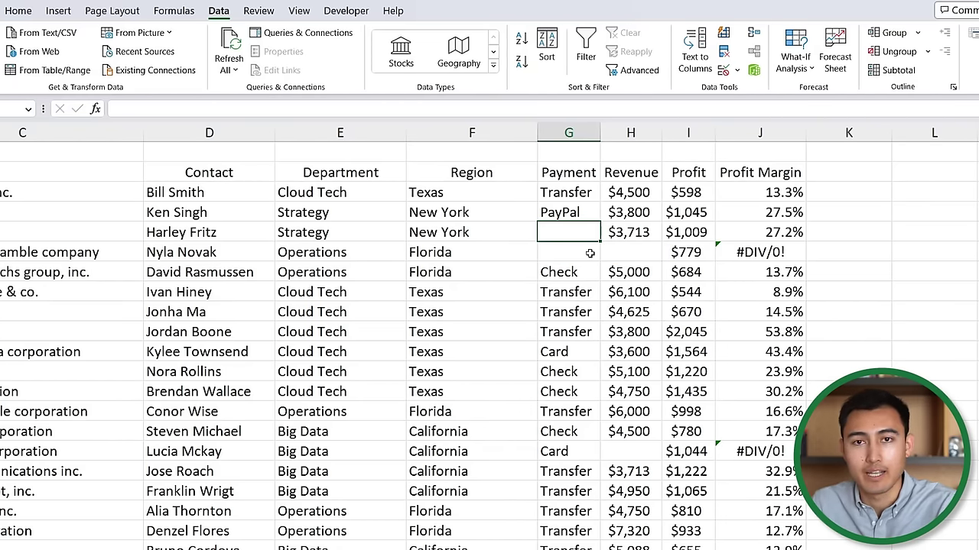
{"action": "scroll", "coordinate": [589, 253], "scroll_direction": "down", "scroll_amount": 5}
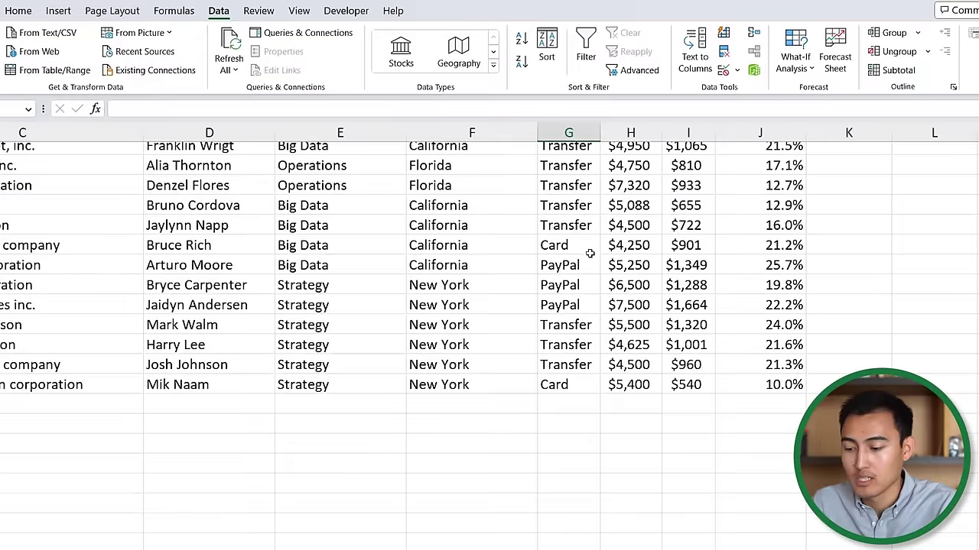
{"action": "scroll", "coordinate": [516, 191], "scroll_direction": "up", "scroll_amount": 5}
{"action": "scroll", "coordinate": [516, 192], "scroll_direction": "down", "scroll_amount": 1}
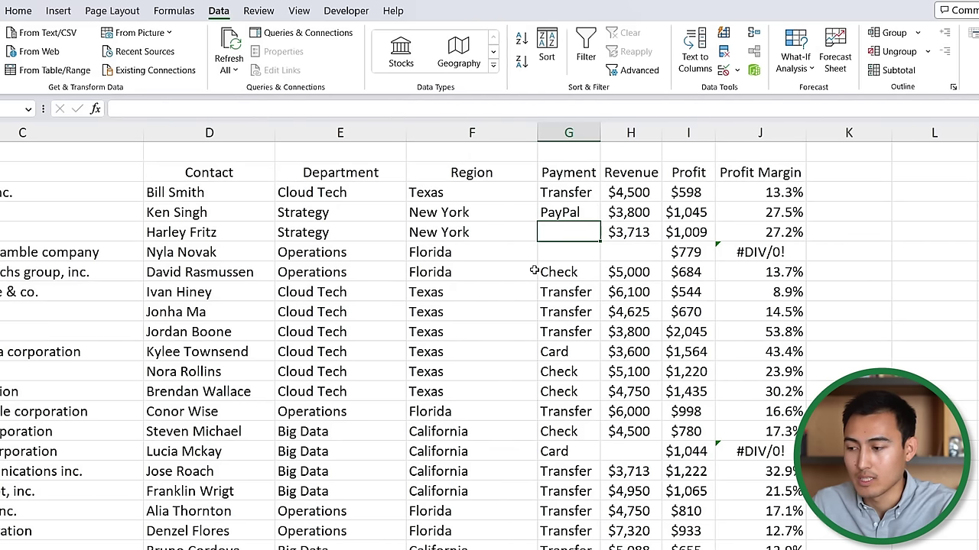
Select every blank cell in the sales table using Go To Special with the Blanks option.
{"action": "key", "text": "ctrl+a"}
{"action": "key", "text": "ctrl+a"}
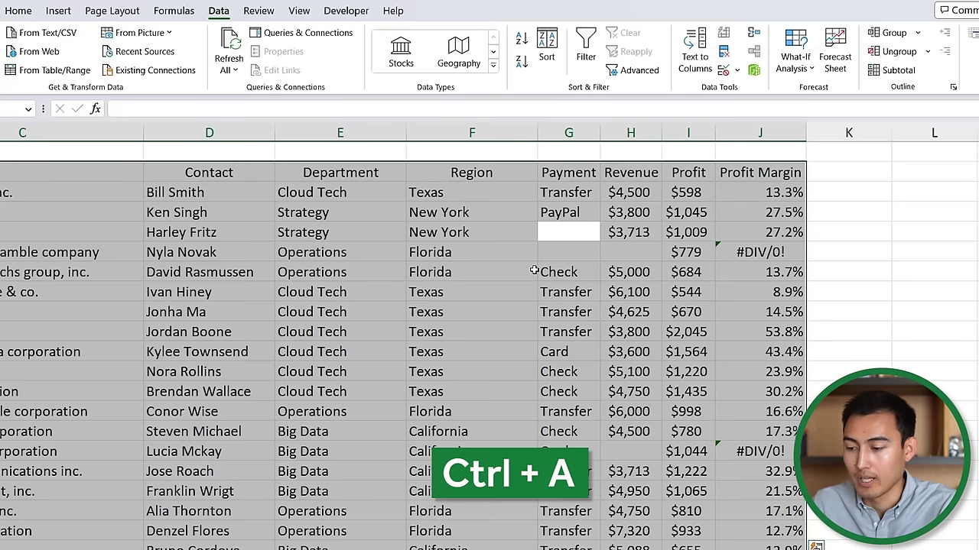
{"action": "left_click", "coordinate": [23, 18]}
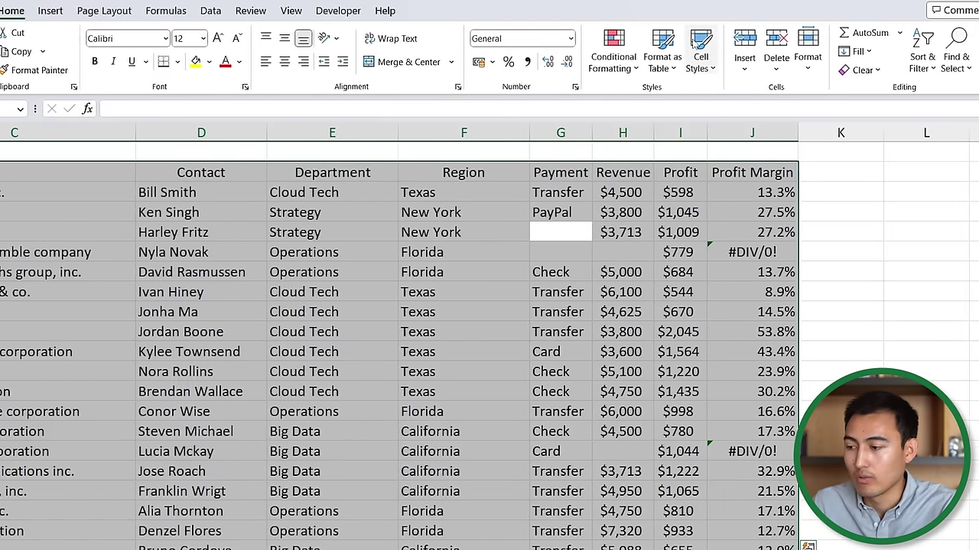
{"action": "left_click", "coordinate": [969, 67]}
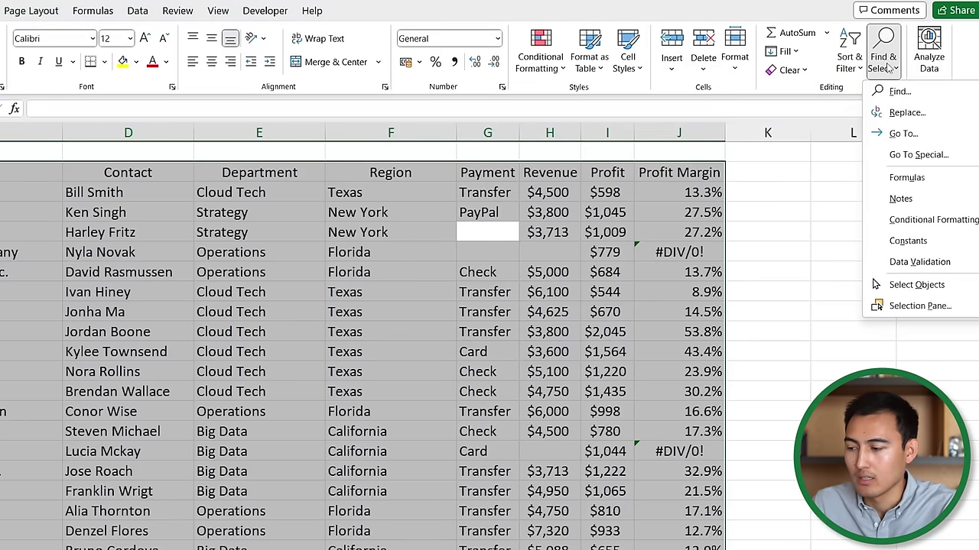
{"action": "left_click", "coordinate": [916, 155]}
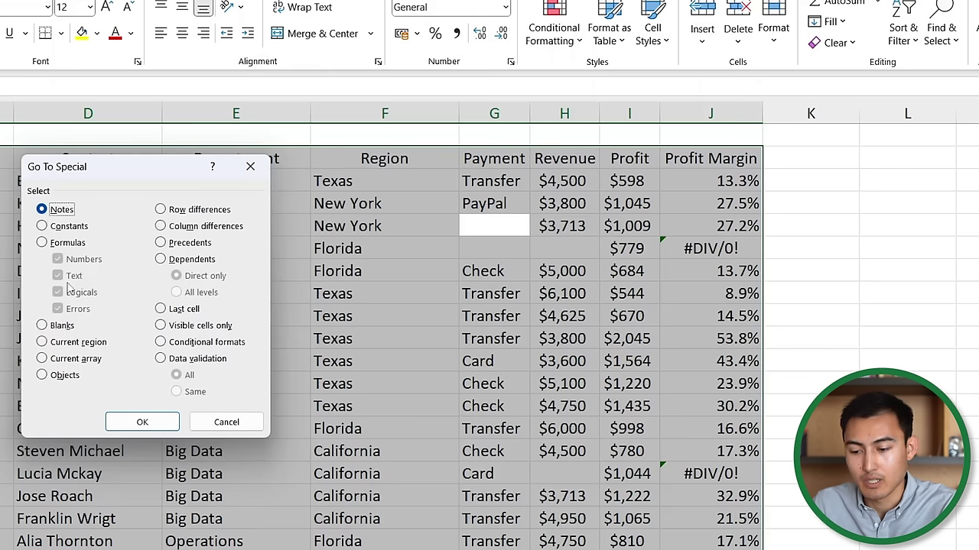
{"action": "left_click", "coordinate": [62, 327]}
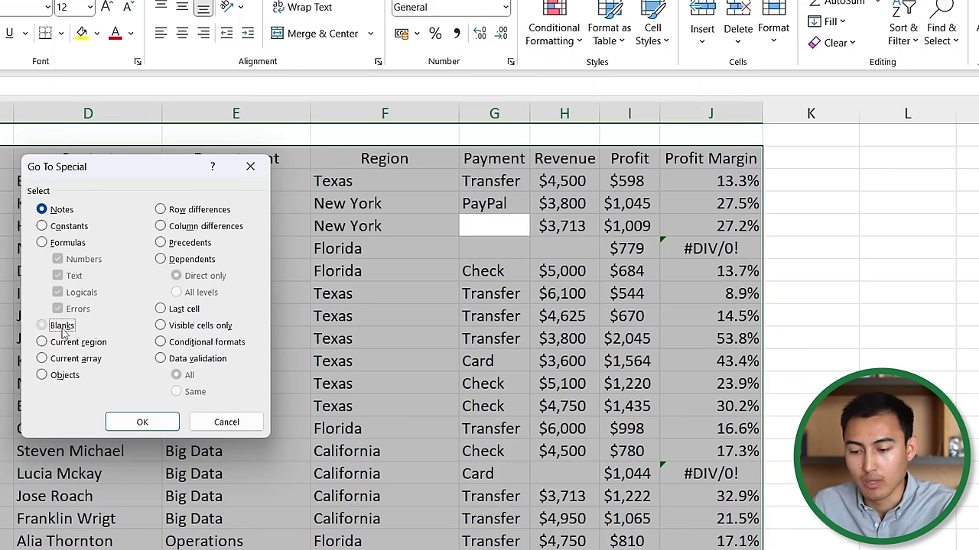
{"action": "left_click", "coordinate": [141, 424]}
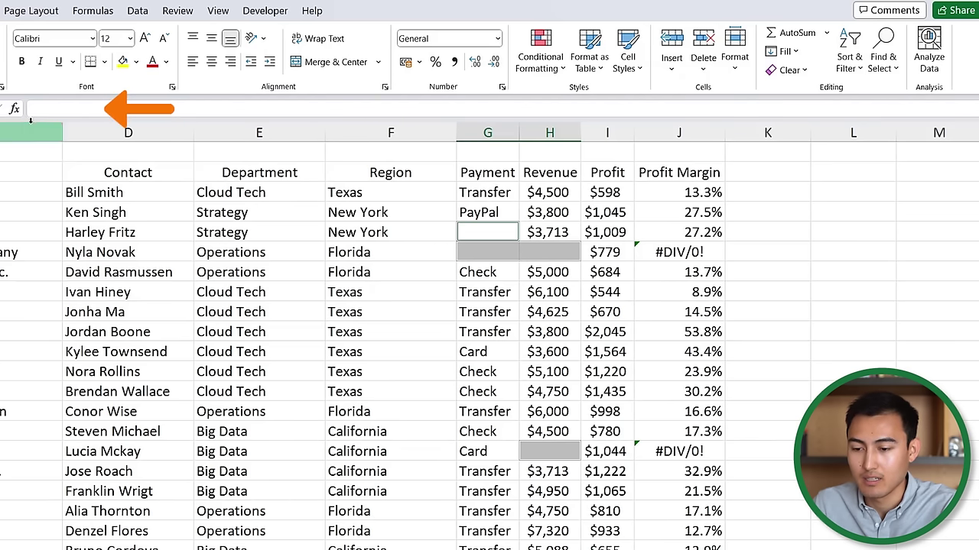
Fill all the selected blank cells at once with the text NA.
{"action": "left_click", "coordinate": [53, 107]}
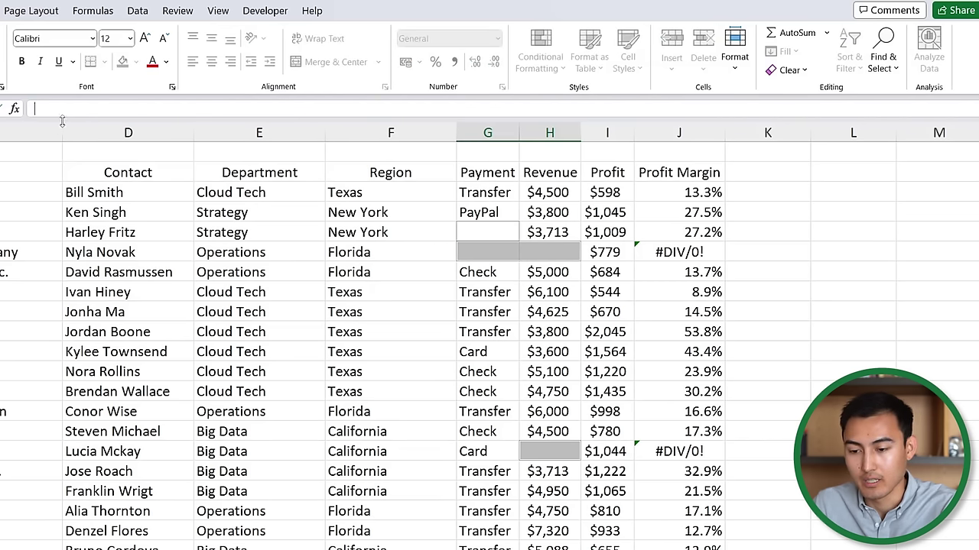
{"action": "type", "text": "NA"}
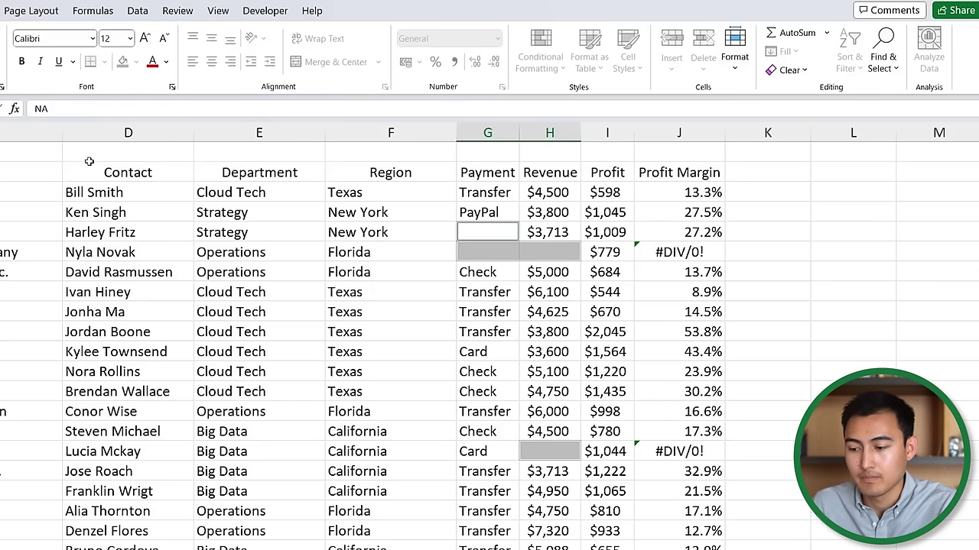
{"action": "key", "text": "ctrl+Return"}
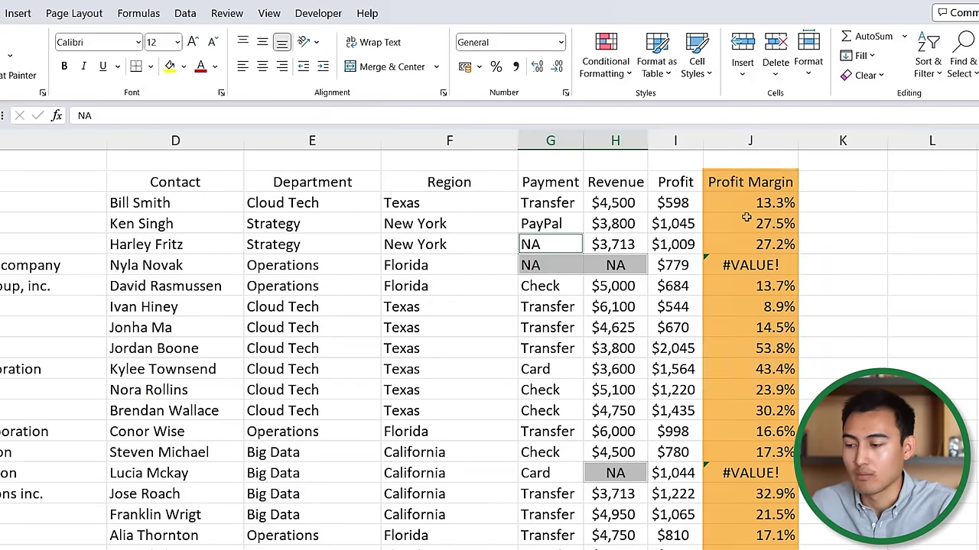
Examine the Profit Margin formulas in J3 and J6 to see which cells they divide.
{"action": "left_click", "coordinate": [745, 221]}
{"action": "key", "text": "Up"}
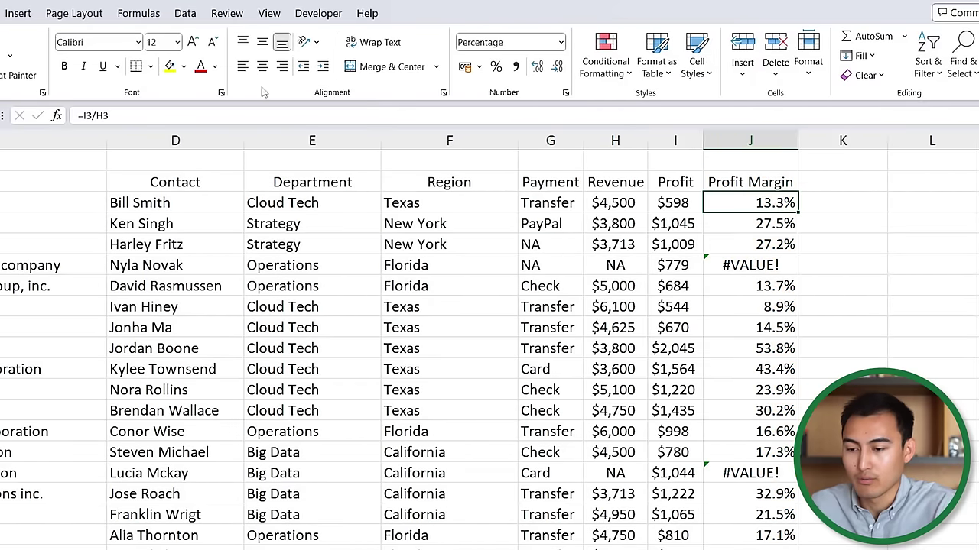
{"action": "left_click", "coordinate": [252, 119]}
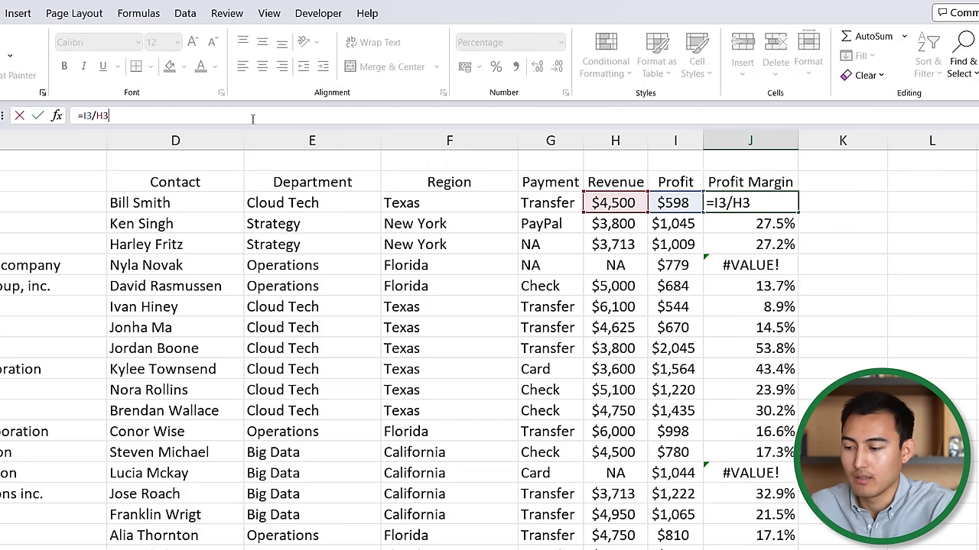
{"action": "key", "text": "Escape"}
{"action": "key", "text": "Down"}
{"action": "key", "text": "Down"}
{"action": "key", "text": "Down"}
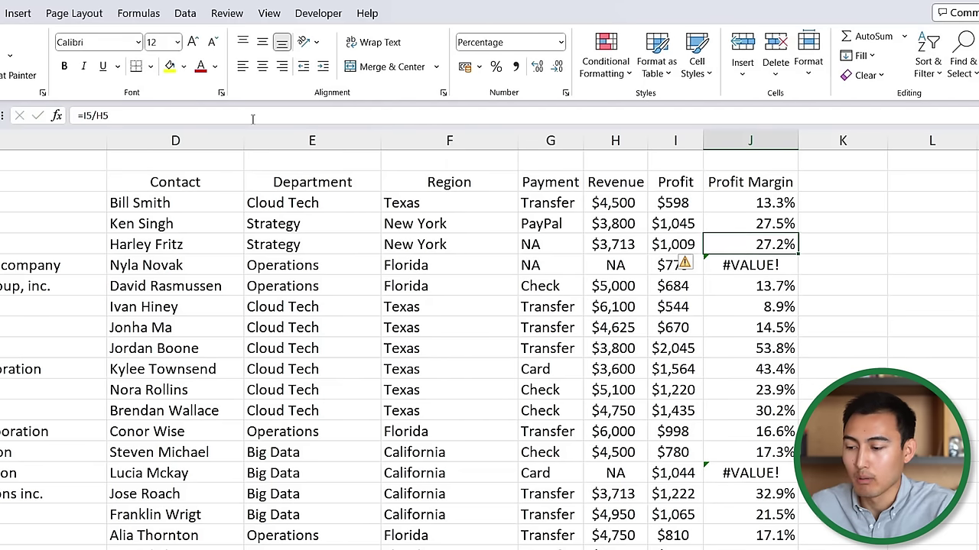
{"action": "left_click", "coordinate": [238, 116]}
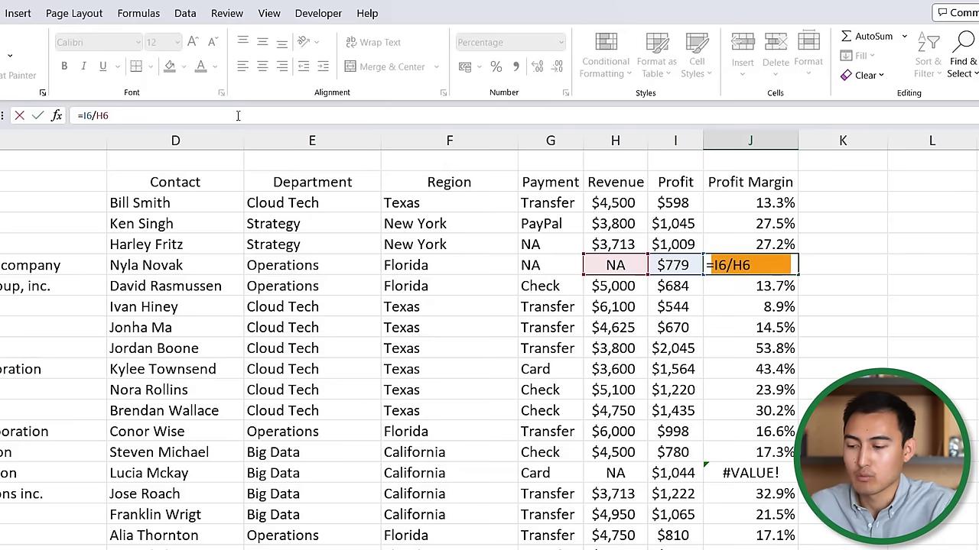
{"action": "key", "text": "Escape"}
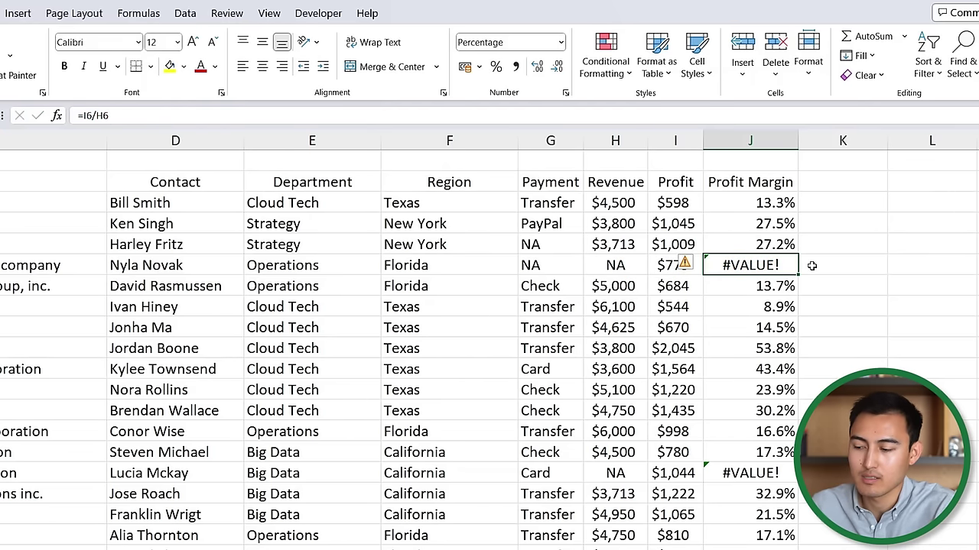
{"action": "scroll", "coordinate": [759, 256], "scroll_direction": "down", "scroll_amount": 4}
{"action": "scroll", "coordinate": [759, 256], "scroll_direction": "up", "scroll_amount": 4}
Change the Profit Margin formula in J3 to =IFERROR(I3/H3,"NA") and fill it down the whole column.
{"action": "key", "text": "Up"}
{"action": "key", "text": "Up"}
{"action": "key", "text": "Up"}
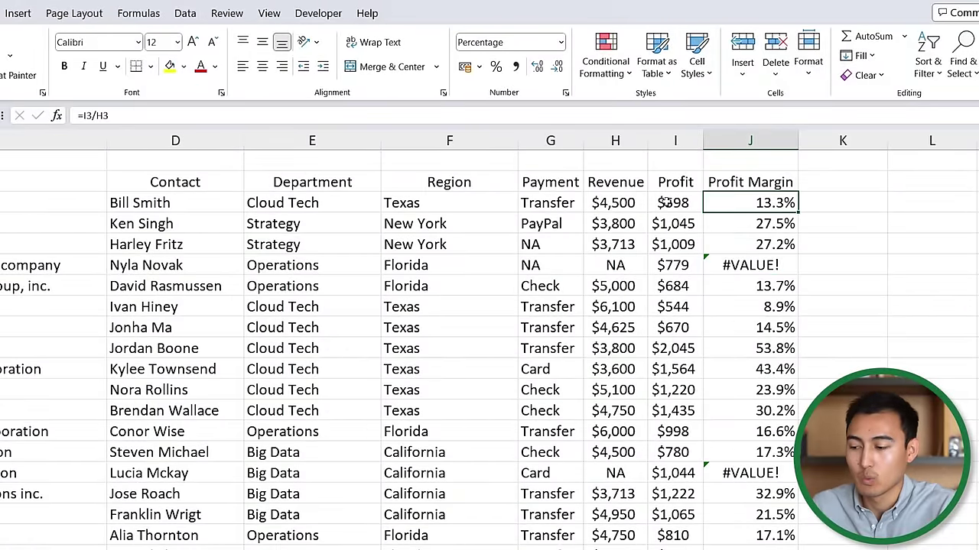
{"action": "left_click", "coordinate": [130, 115]}
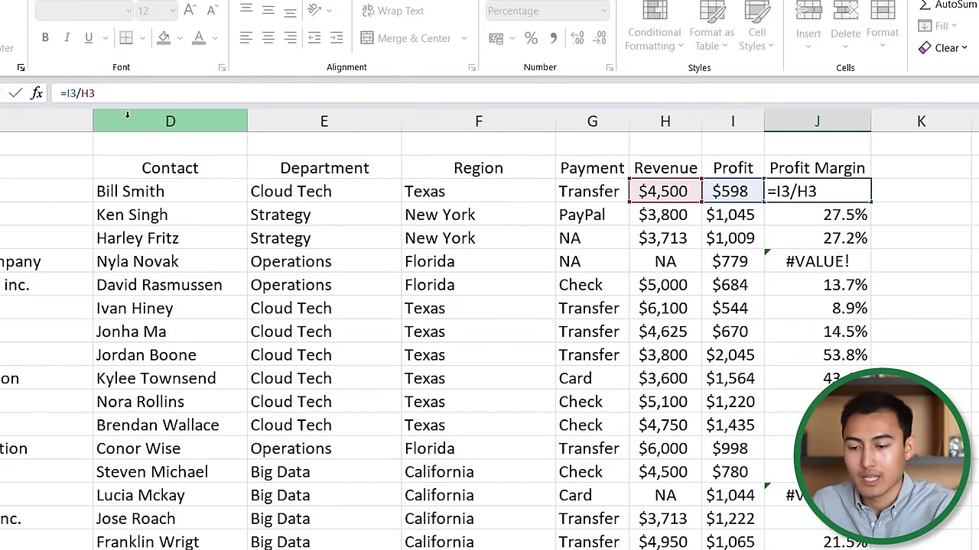
{"action": "type", "text": "iferr"}
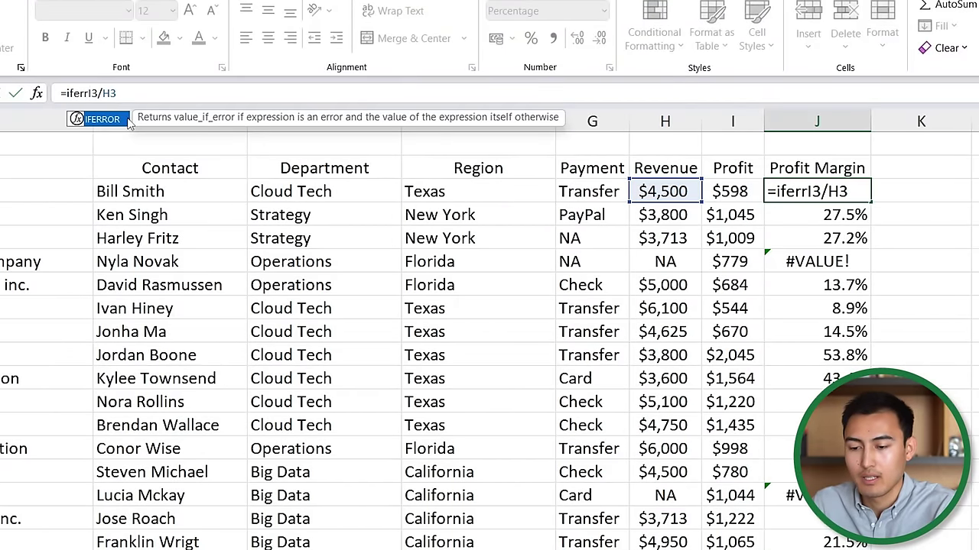
{"action": "key", "text": "Tab"}
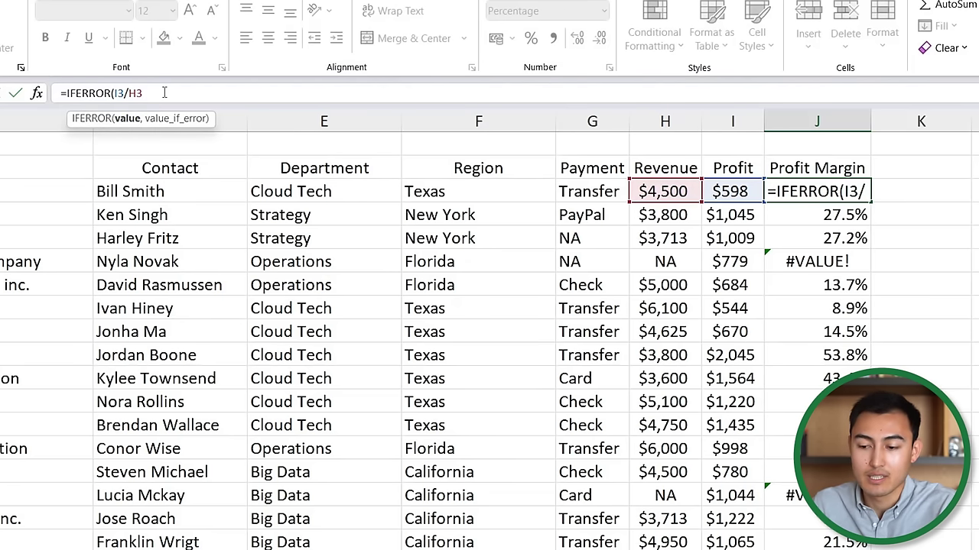
{"action": "left_click", "coordinate": [164, 93]}
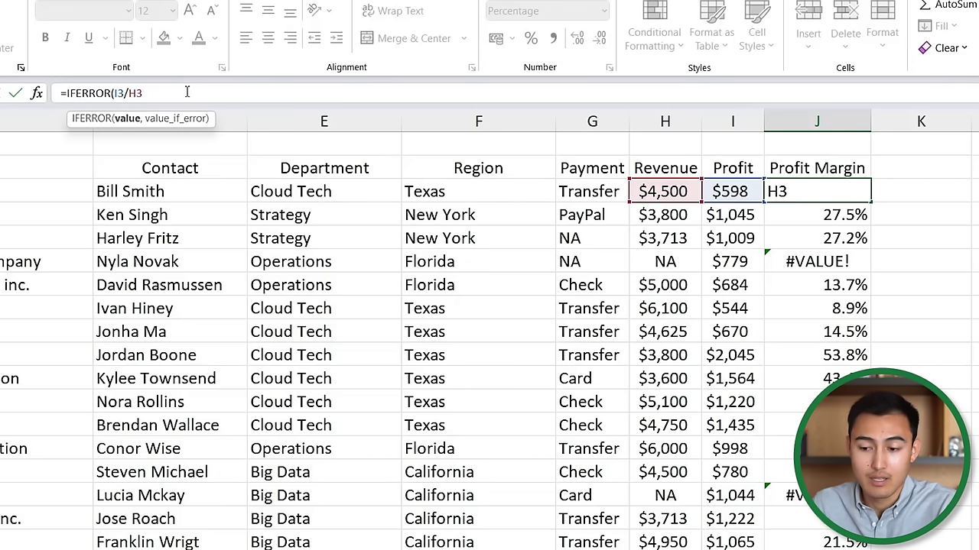
{"action": "type", "text": ","}
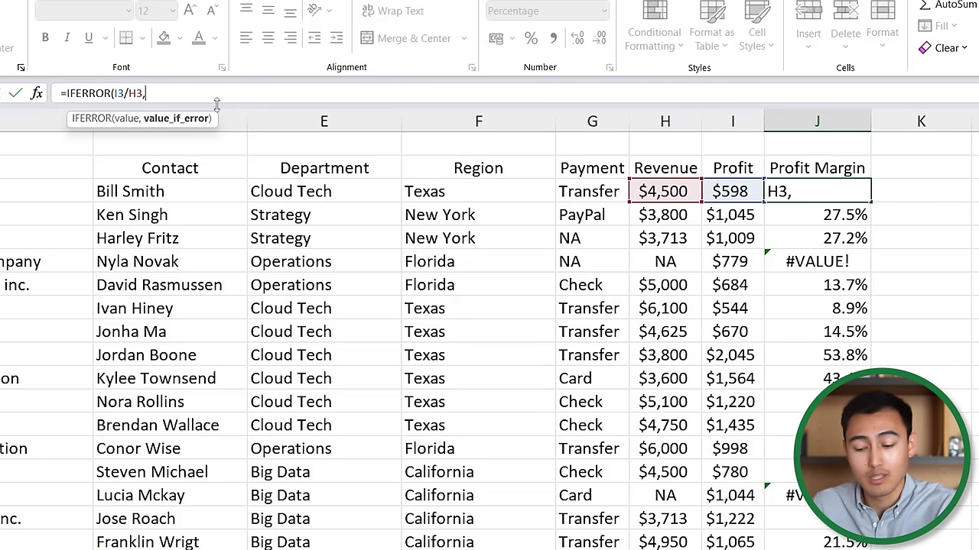
{"action": "type", "text": "\"NA"}
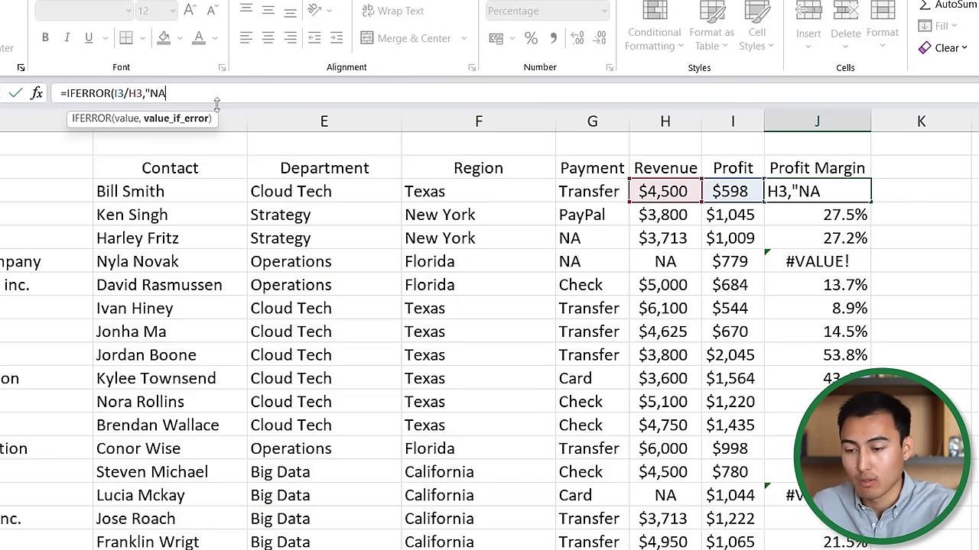
{"action": "type", "text": "\")"}
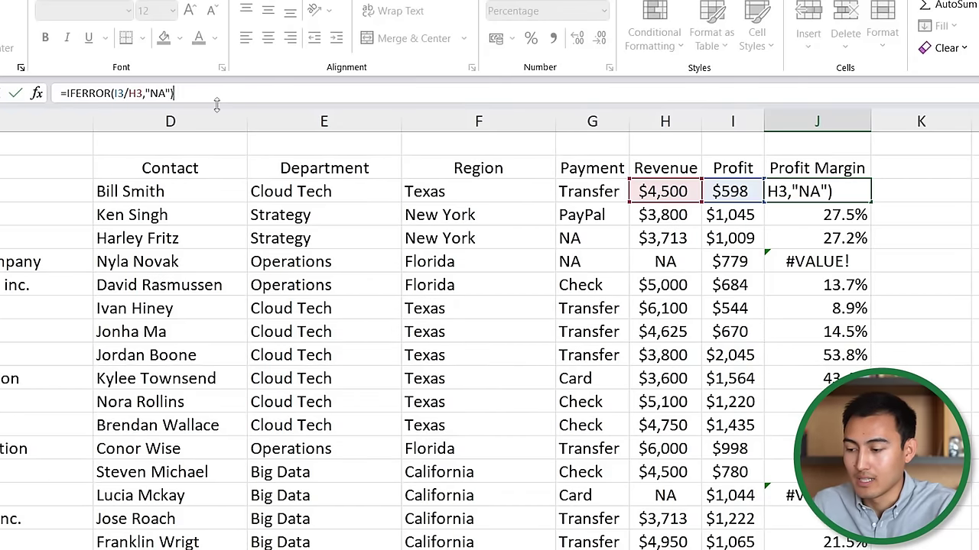
{"action": "key", "text": "Return"}
{"action": "left_click", "coordinate": [849, 195]}
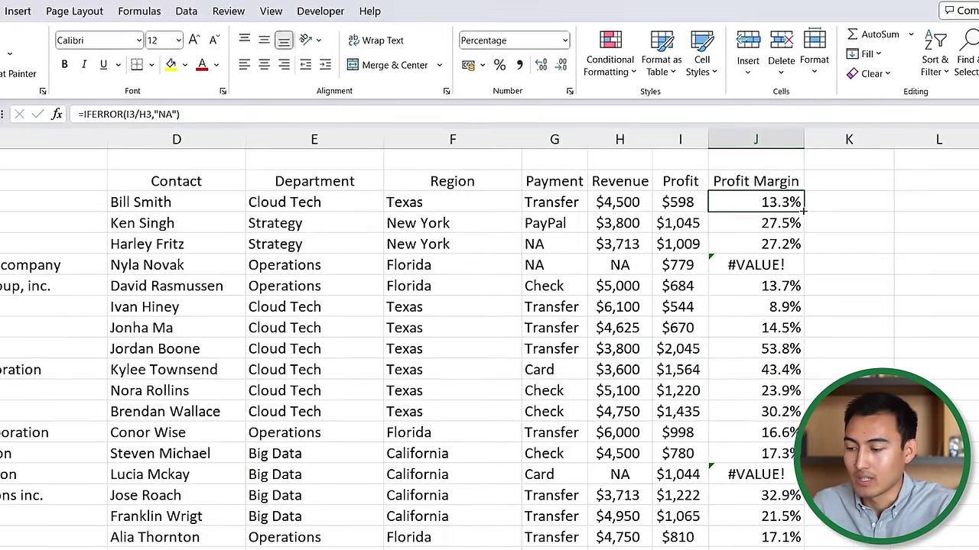
{"action": "double_click", "coordinate": [802, 212]}
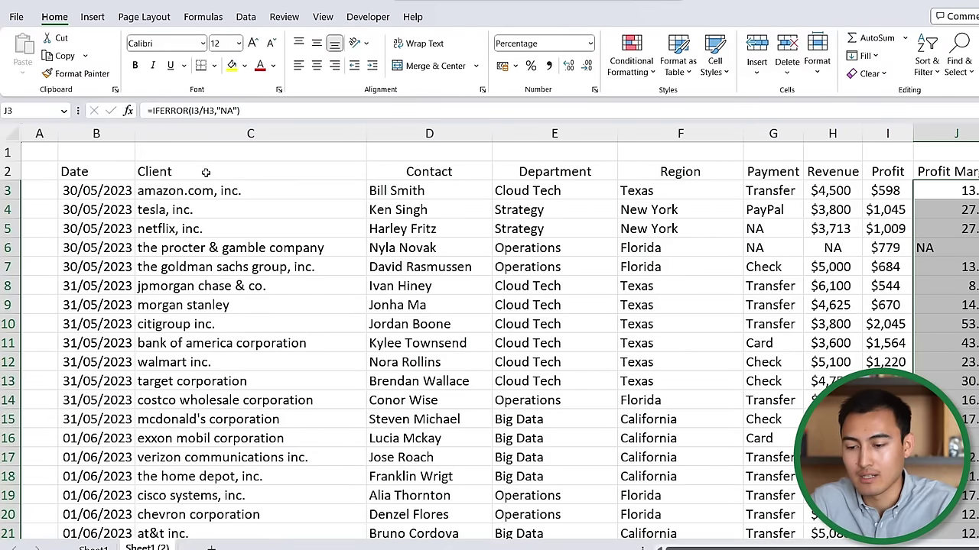
Make the table's header row bold, from Date in B2 across to Profit Margin.
{"action": "left_click", "coordinate": [206, 172]}
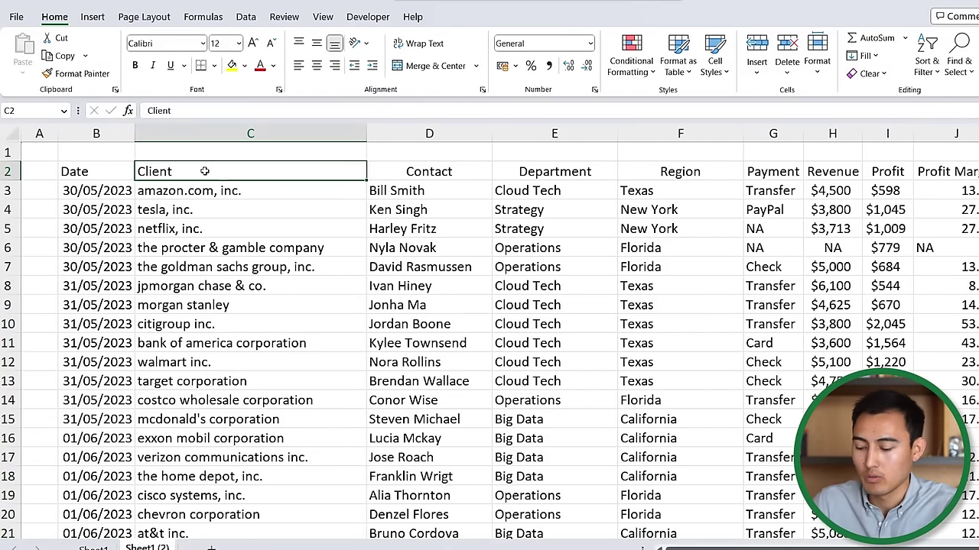
{"action": "key", "text": "Left"}
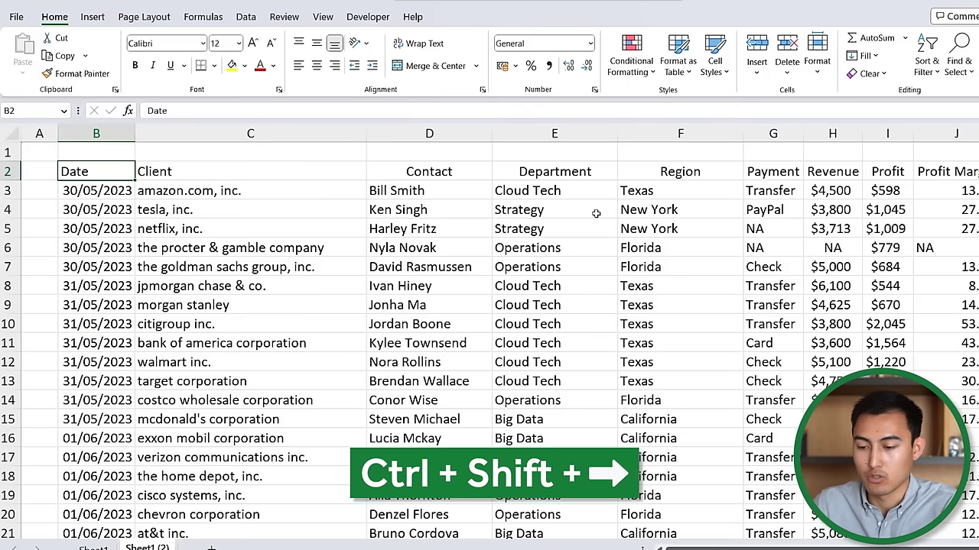
{"action": "key", "text": "ctrl+shift+Right"}
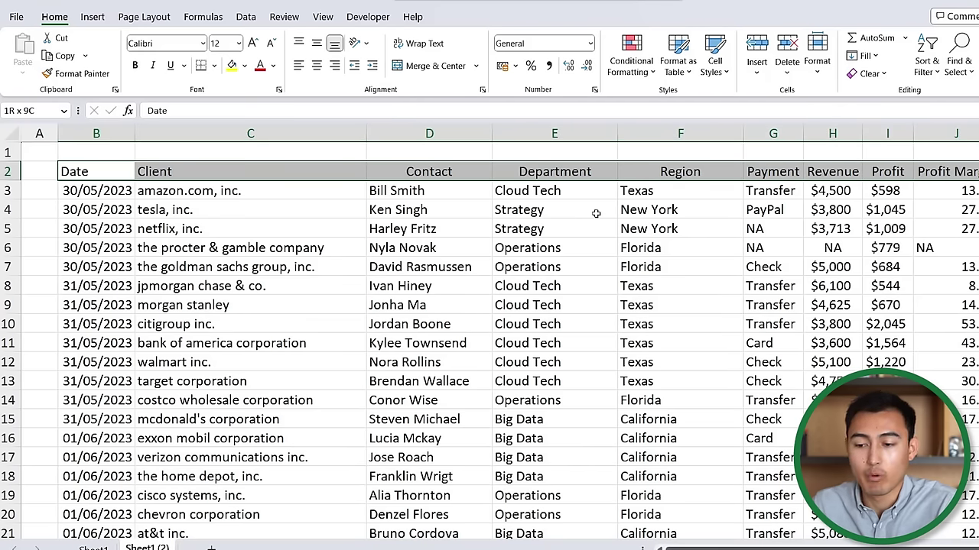
{"action": "key", "text": "ctrl+b"}
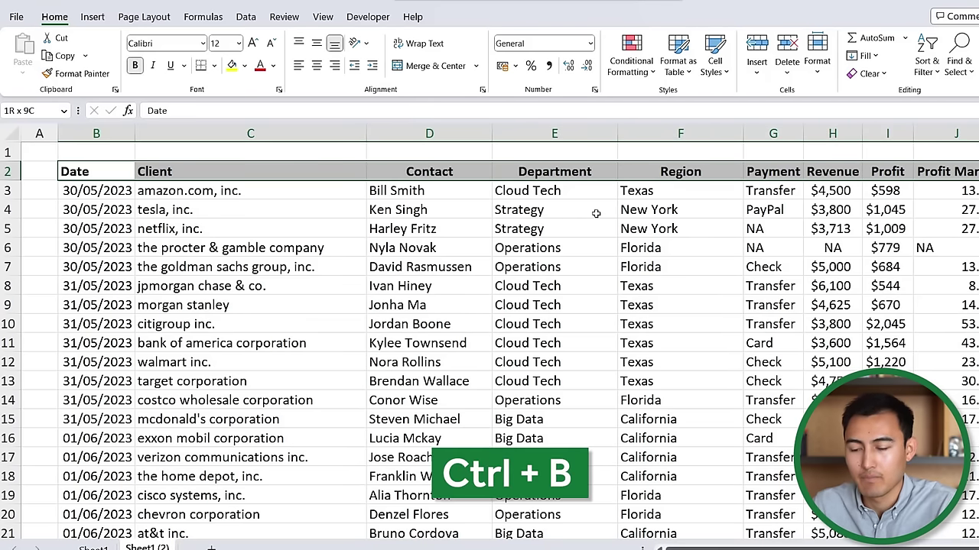
Give the header row a dark blue fill and a white font colour.
{"action": "left_click", "coordinate": [243, 66]}
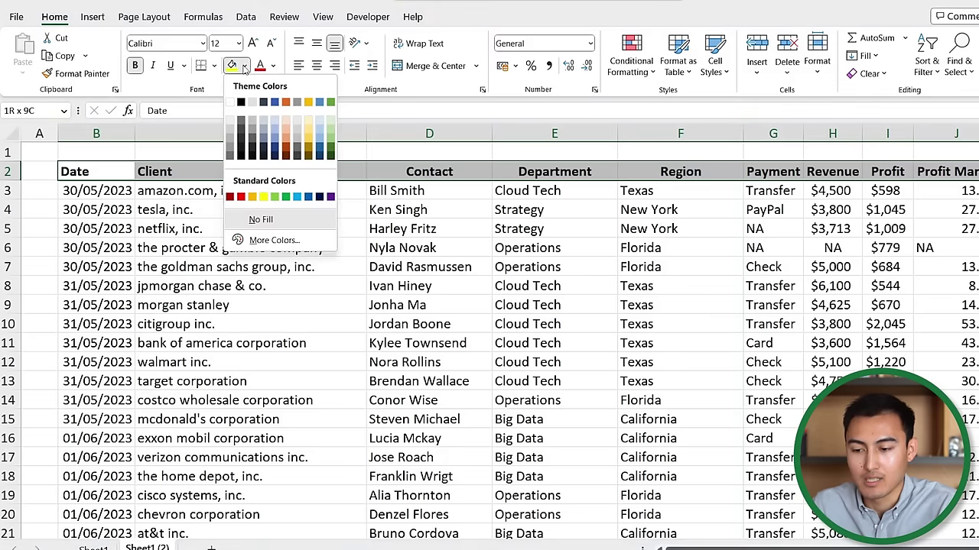
{"action": "left_click", "coordinate": [273, 139]}
{"action": "left_click", "coordinate": [273, 66]}
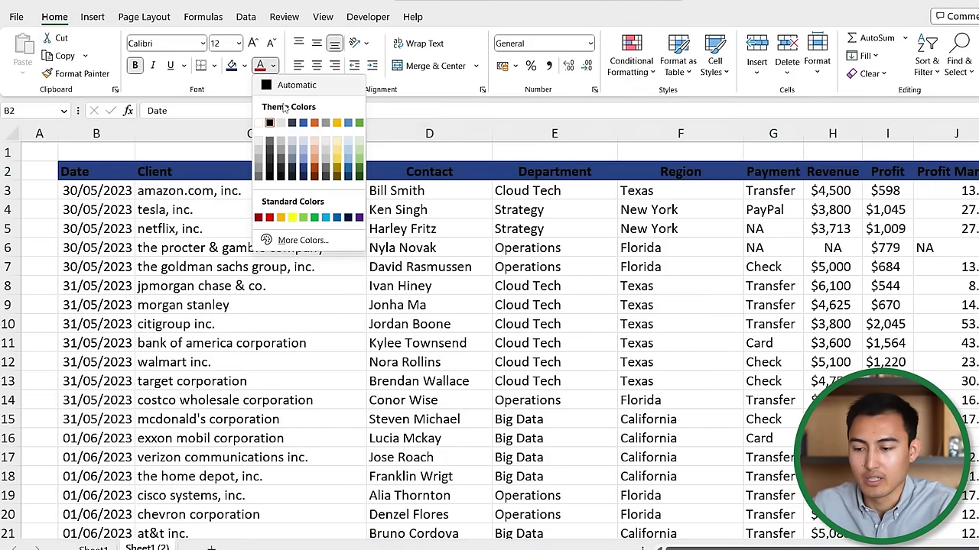
{"action": "left_click", "coordinate": [267, 123]}
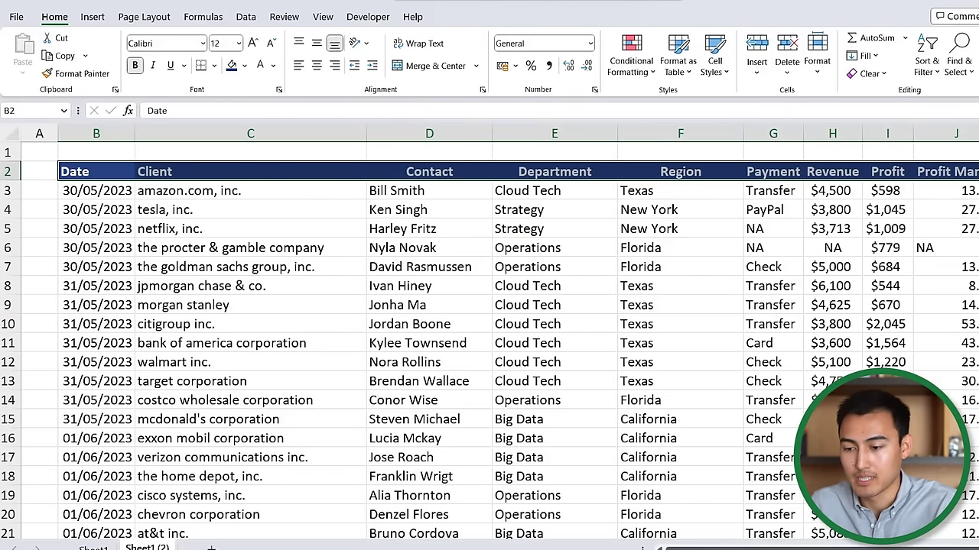
Turn off the gridlines on the sales table's worksheet.
{"action": "left_click", "coordinate": [318, 17]}
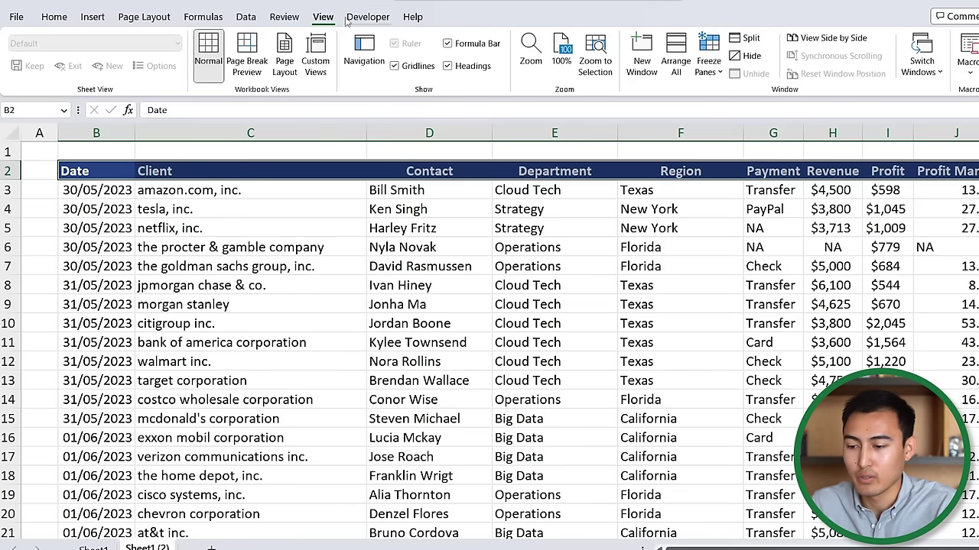
{"action": "left_click", "coordinate": [416, 67]}
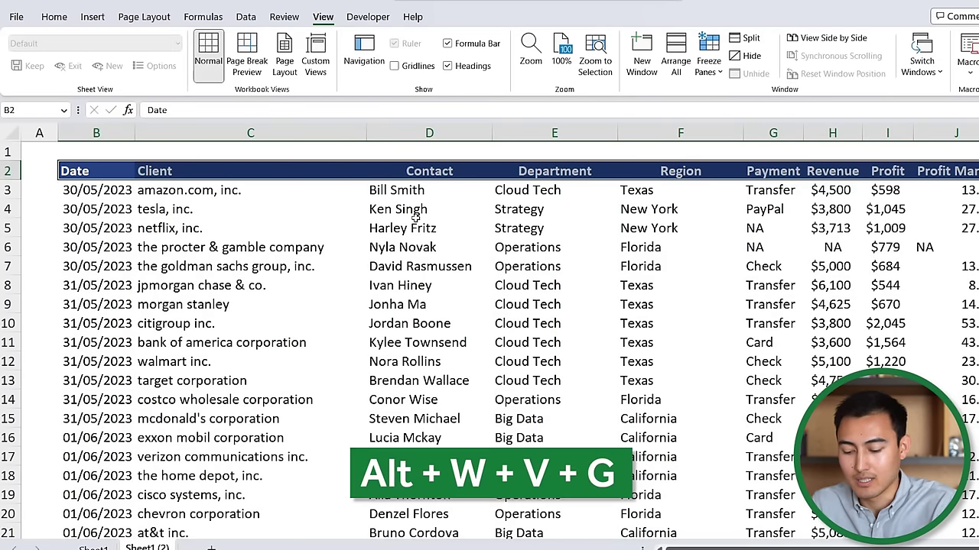
{"action": "key", "text": "alt"}
{"action": "key", "text": "w"}
{"action": "key", "text": "v"}
{"action": "key", "text": "g"}
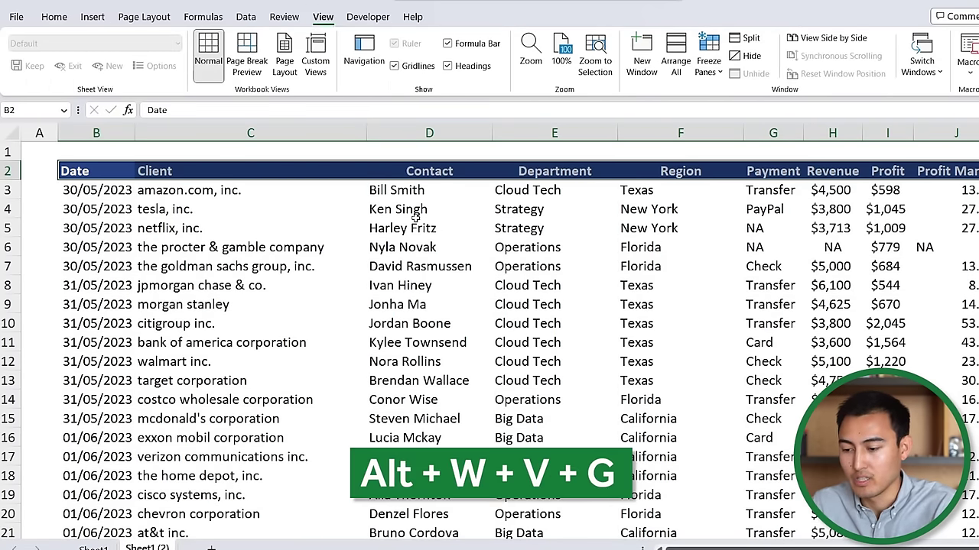